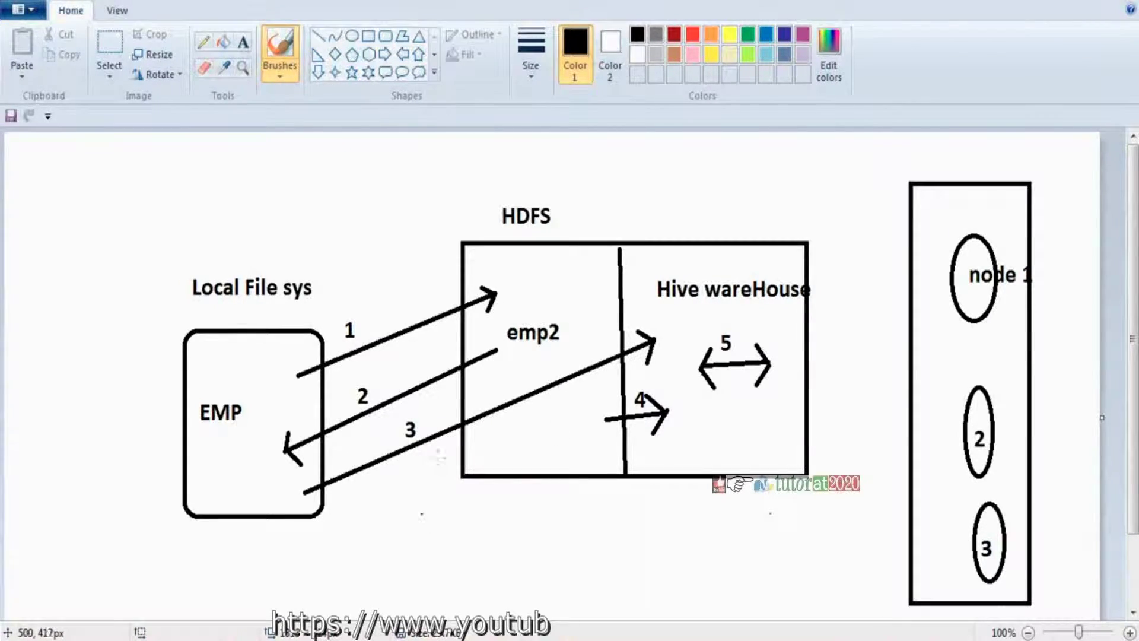
Step: In the Hive terminal, rerun the select on emp_table2 instead of emp_table, listing employees 101–113
{"action": "mouse_move", "coordinate": [231, 638]}
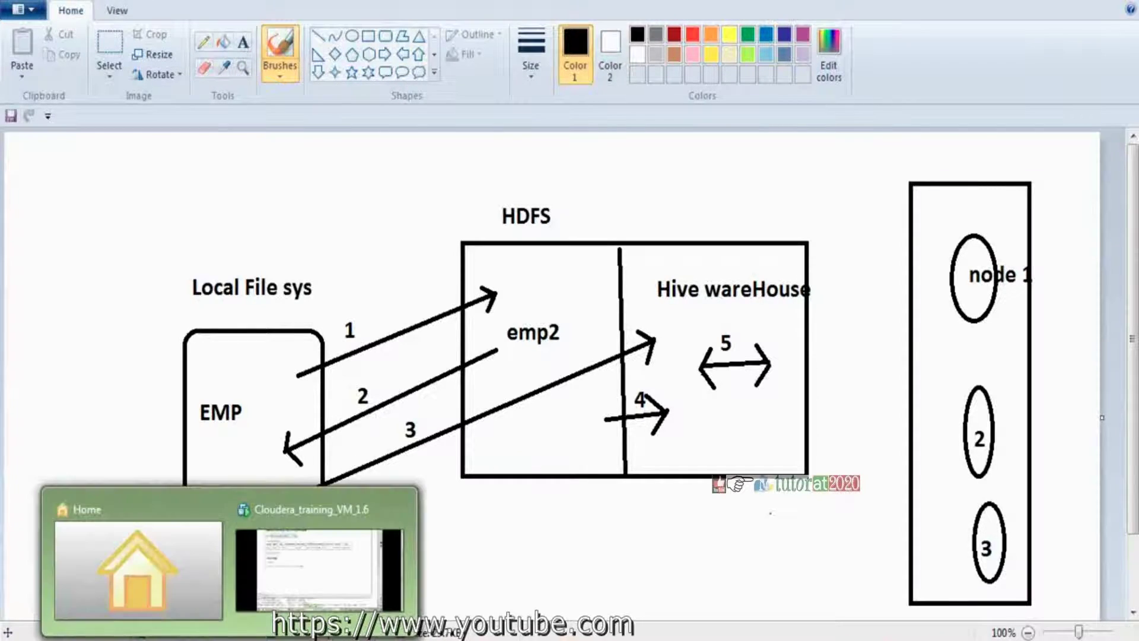
{"action": "left_click", "coordinate": [282, 585]}
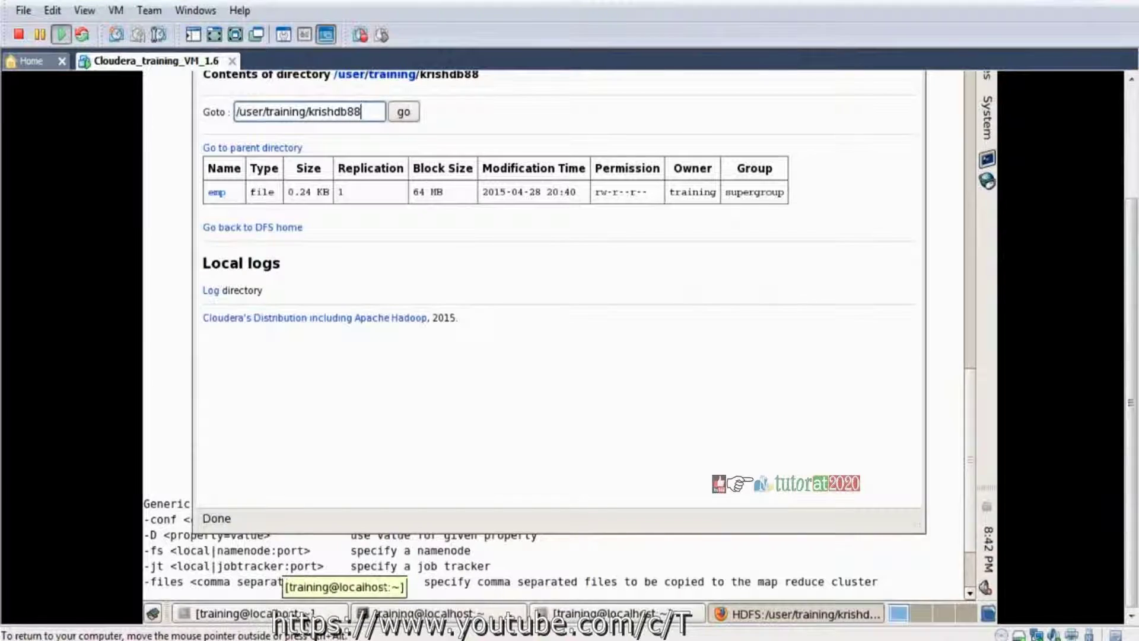
{"action": "left_click", "coordinate": [299, 611]}
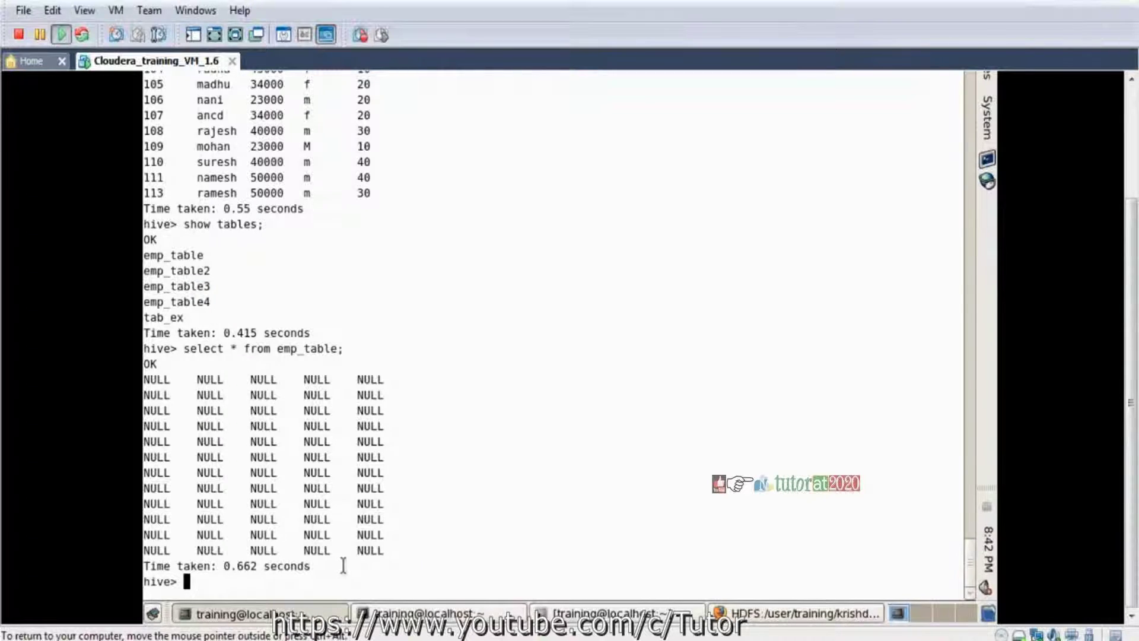
{"action": "type", "text": "s"}
{"action": "key", "text": "Up"}
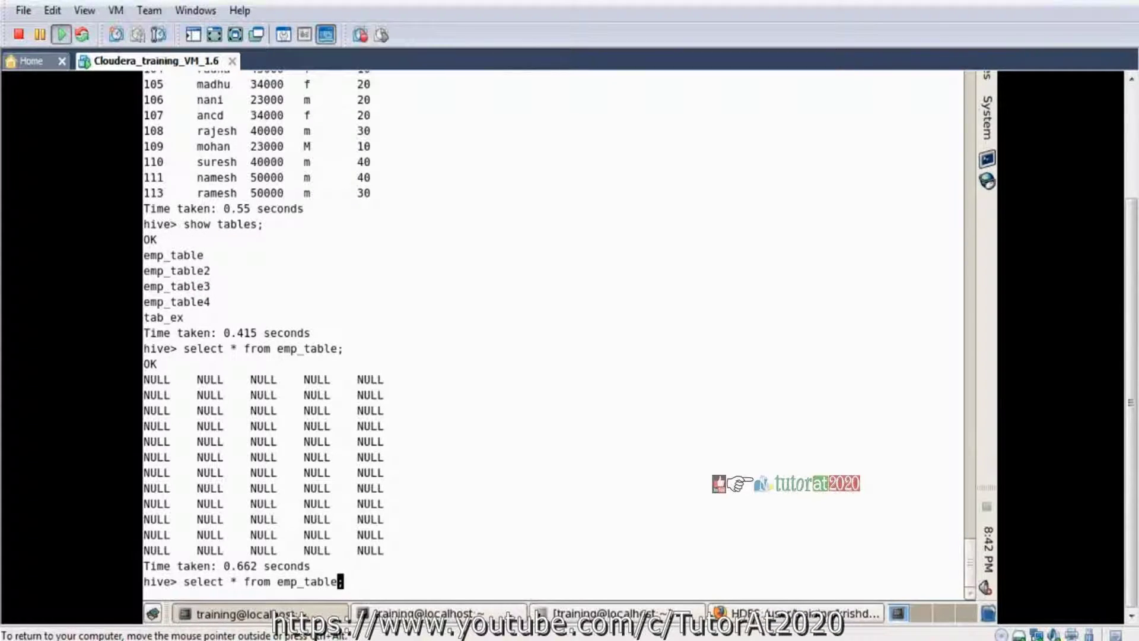
{"action": "type", "text": "2"}
{"action": "key", "text": "Return"}
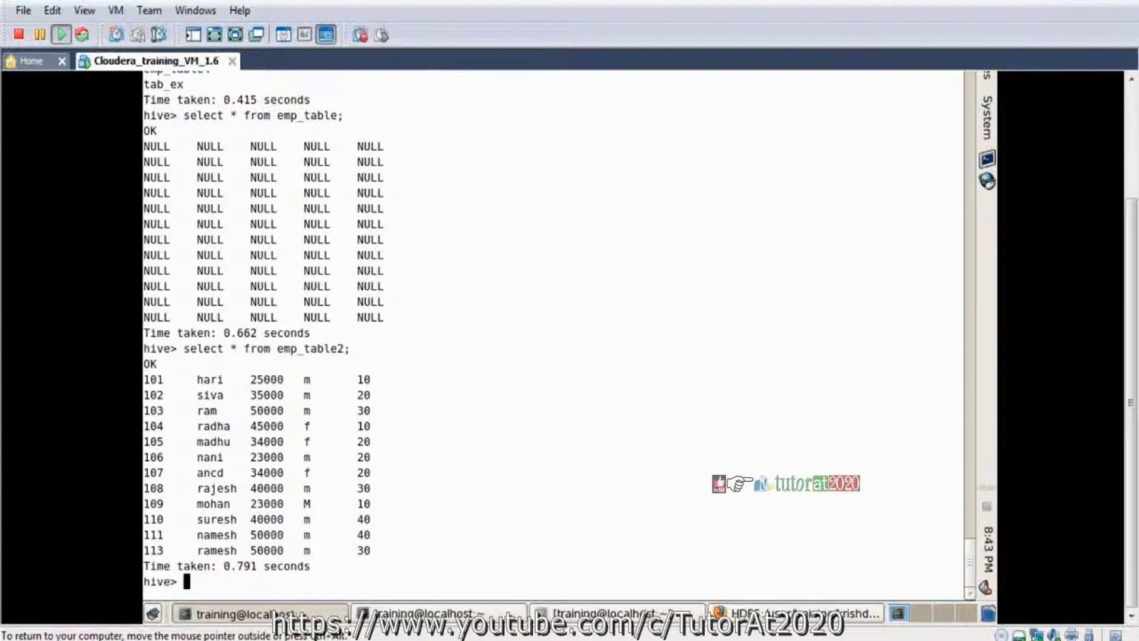
Step: Create emp_table5 (eid int, name string, dno int), fixing the 'strinf' typo after the parse error
{"action": "type", "text": "create tab"}
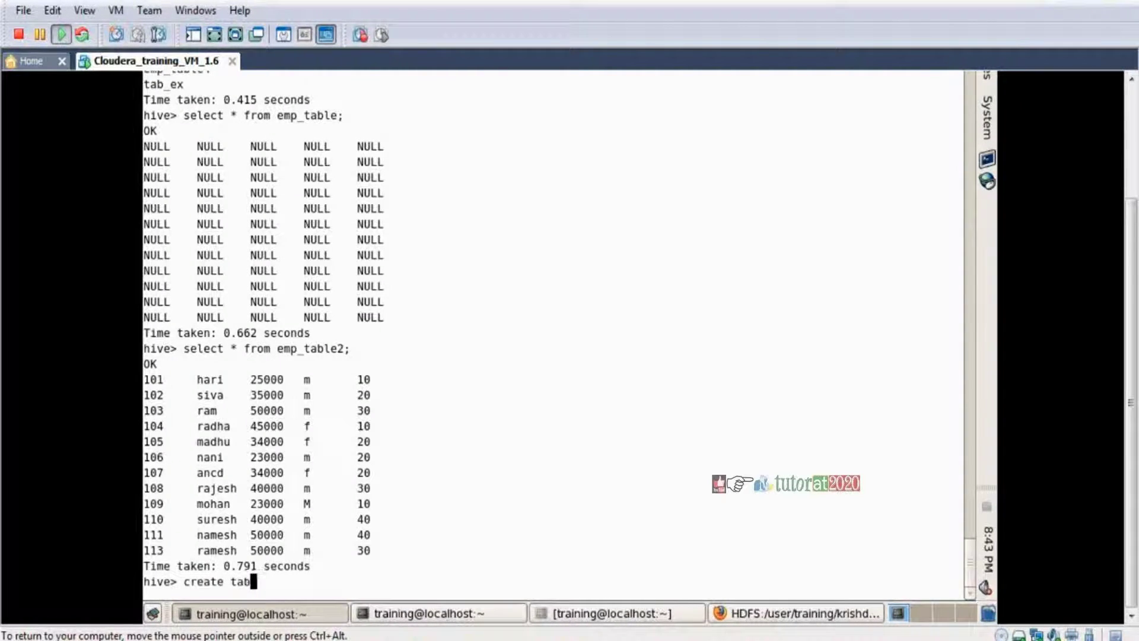
{"action": "type", "text": "le emp_table"}
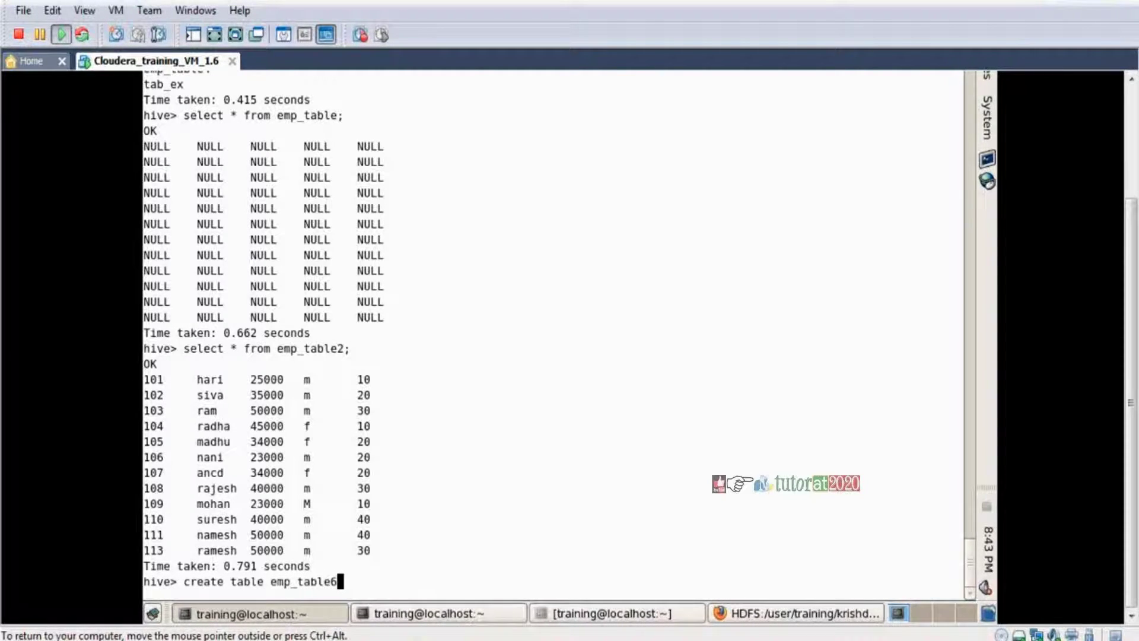
{"action": "type", "text": "5(eid int,name strin"}
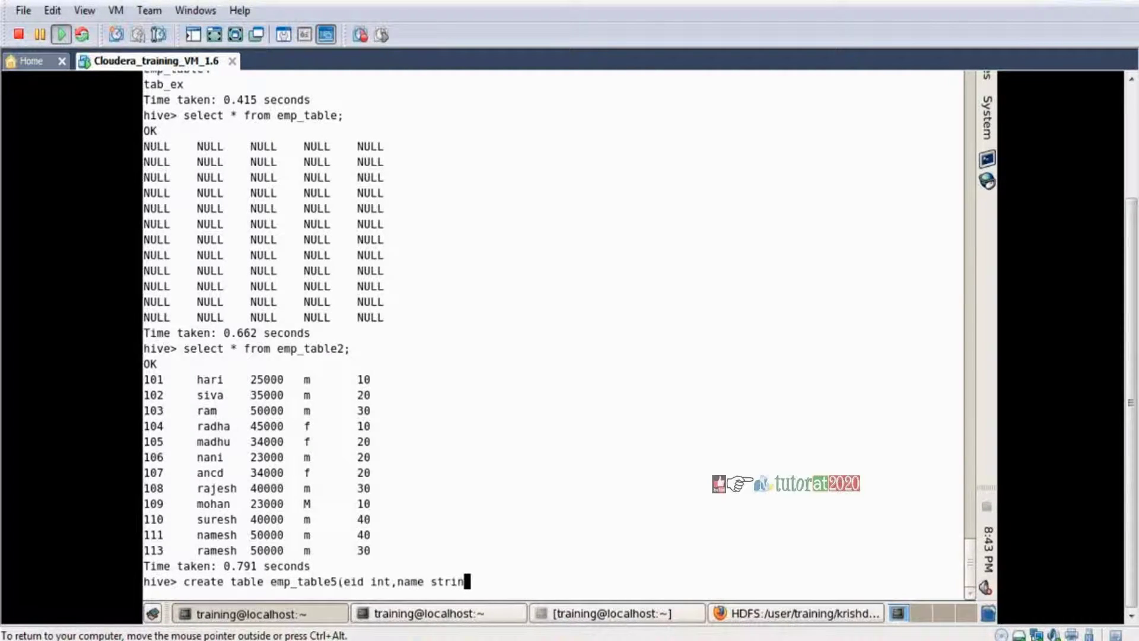
{"action": "type", "text": "f,dno int);"}
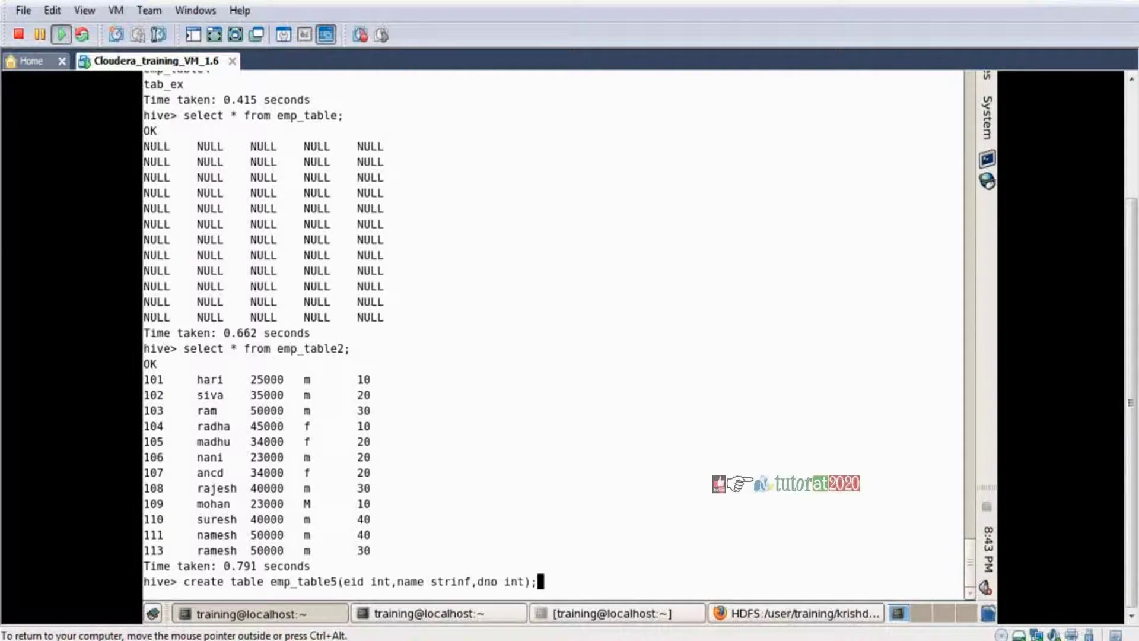
{"action": "key", "text": "Return"}
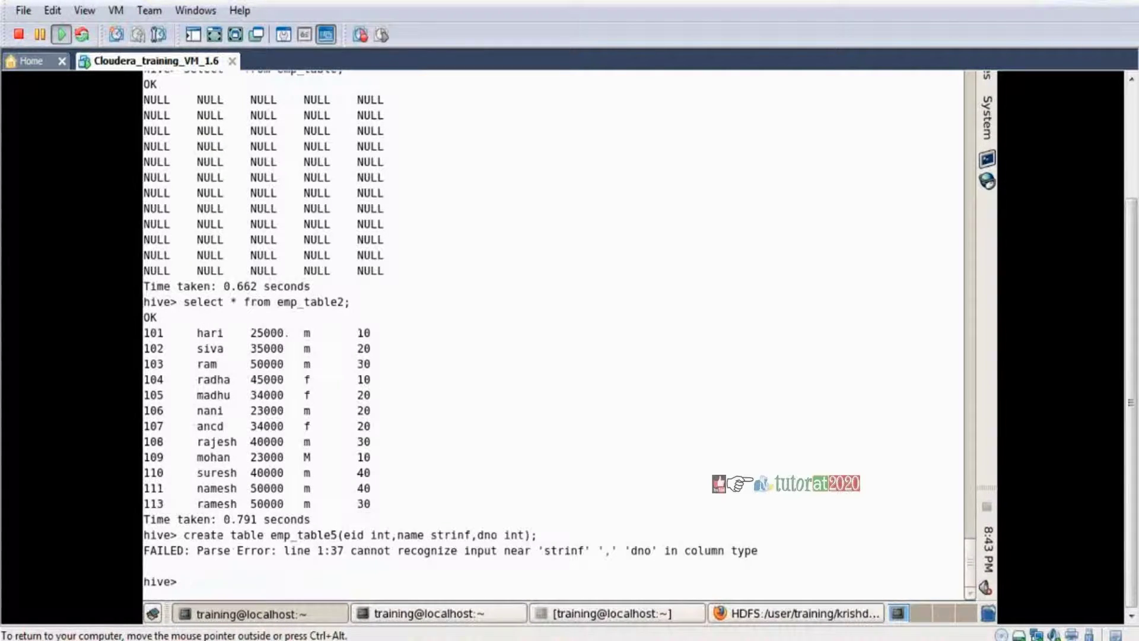
{"action": "key", "text": "Up"}
{"action": "key", "text": "Left"}
{"action": "key", "text": "Left"}
{"action": "key", "text": "Left"}
{"action": "key", "text": "Left"}
{"action": "key", "text": "Left"}
{"action": "key", "text": "Left"}
{"action": "key", "text": "Left"}
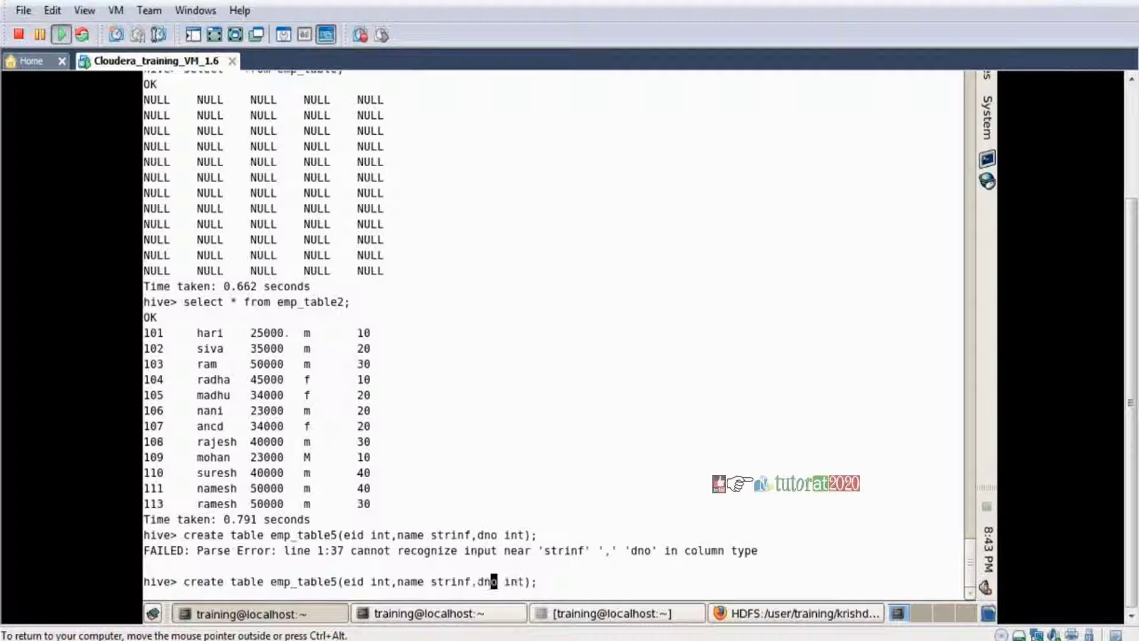
{"action": "key", "text": "Left"}
{"action": "key", "text": "Left"}
{"action": "key", "text": "Left"}
{"action": "key", "text": "BackSpace"}
{"action": "type", "text": "g"}
{"action": "key", "text": "Return"}
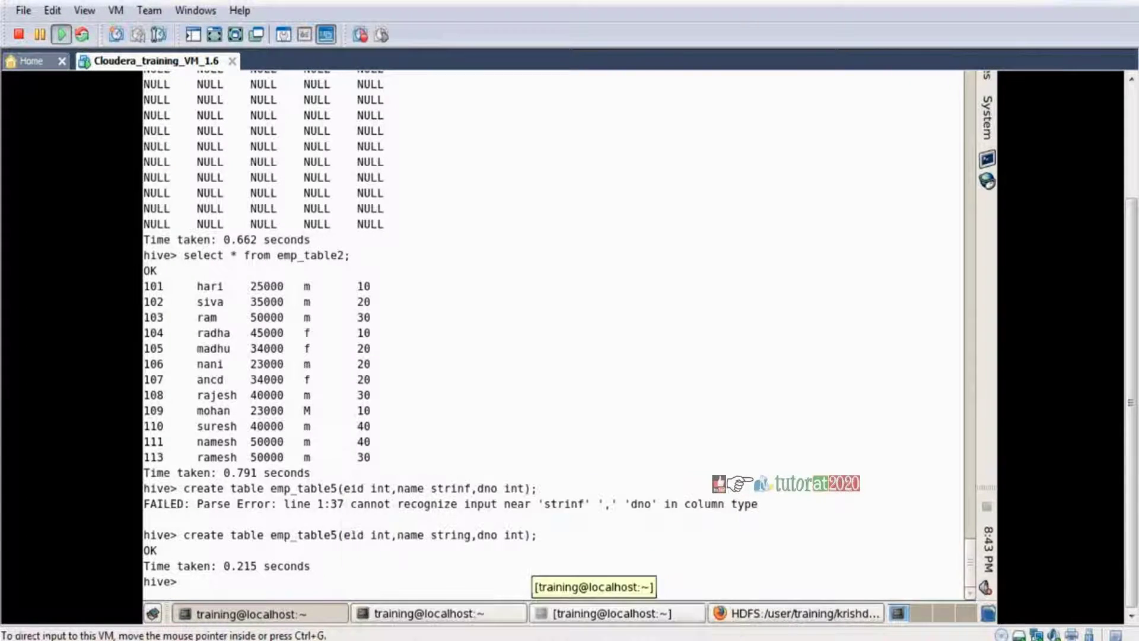
Step: In the Hive Practice Document, find section 5 and highlight its insert overwrite syntax line
{"action": "mouse_move", "coordinate": [486, 638]}
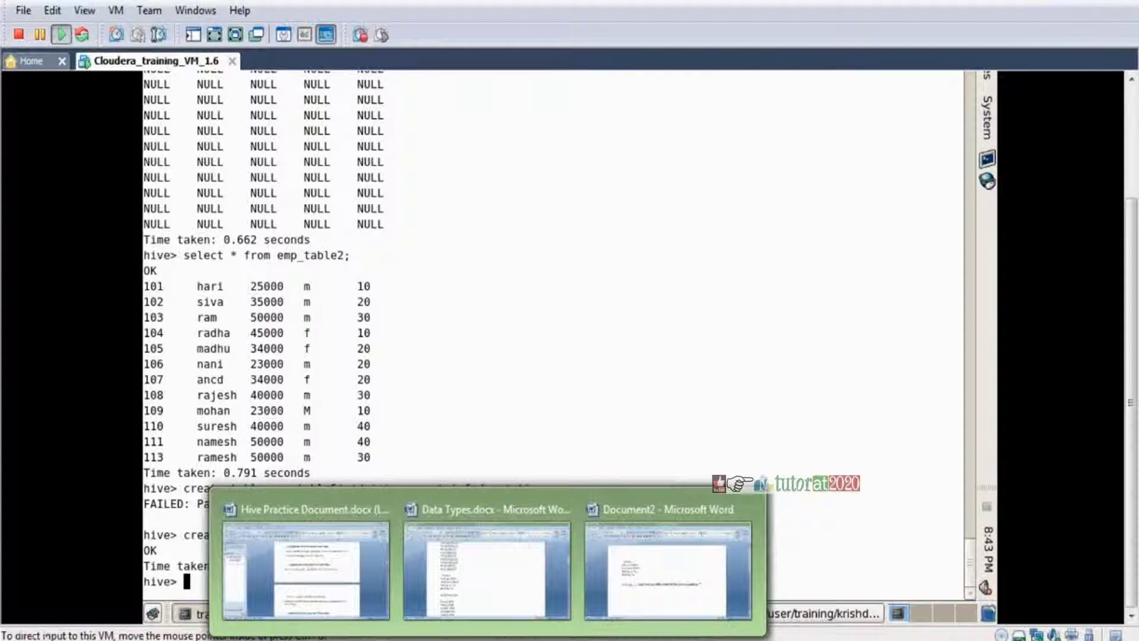
{"action": "left_click", "coordinate": [365, 580]}
{"action": "scroll", "coordinate": [350, 582], "scroll_direction": "down", "scroll_amount": 2}
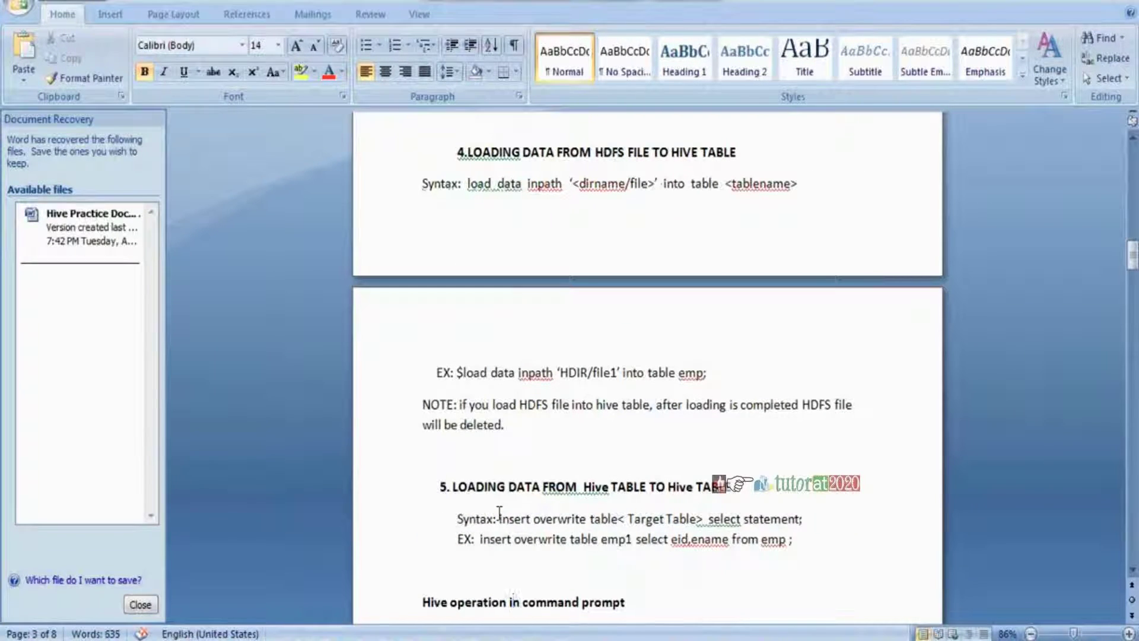
{"action": "left_click_drag", "start_coordinate": [500, 514], "coordinate": [798, 518]}
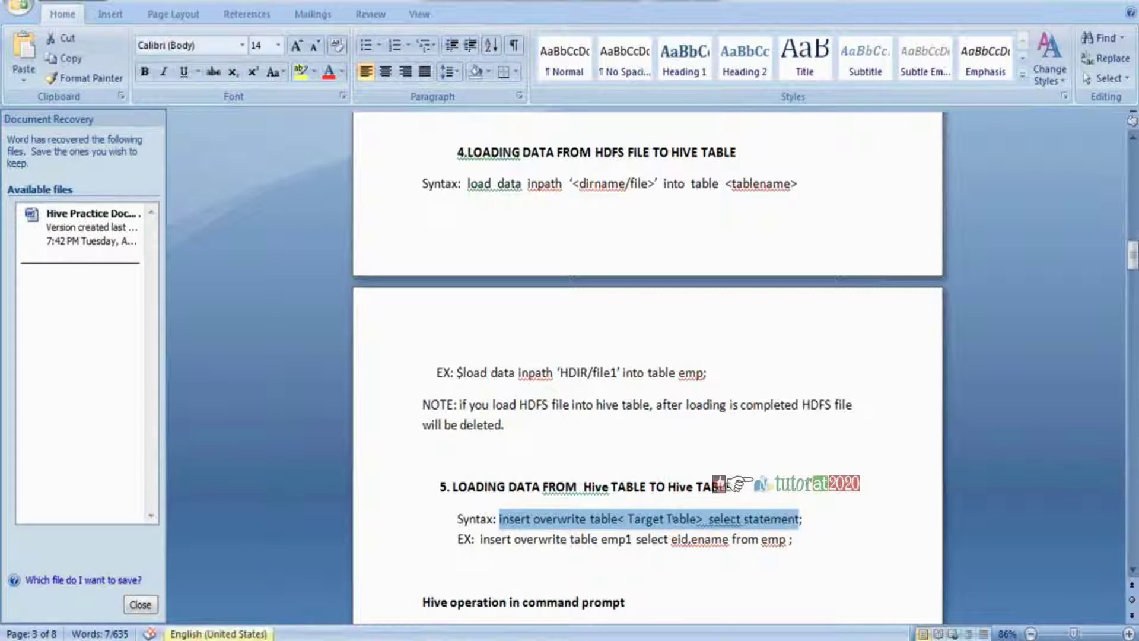
Step: Run desc emp_table2 to show its columns eid, ename, sal, gend and dno
{"action": "left_click", "coordinate": [285, 597]}
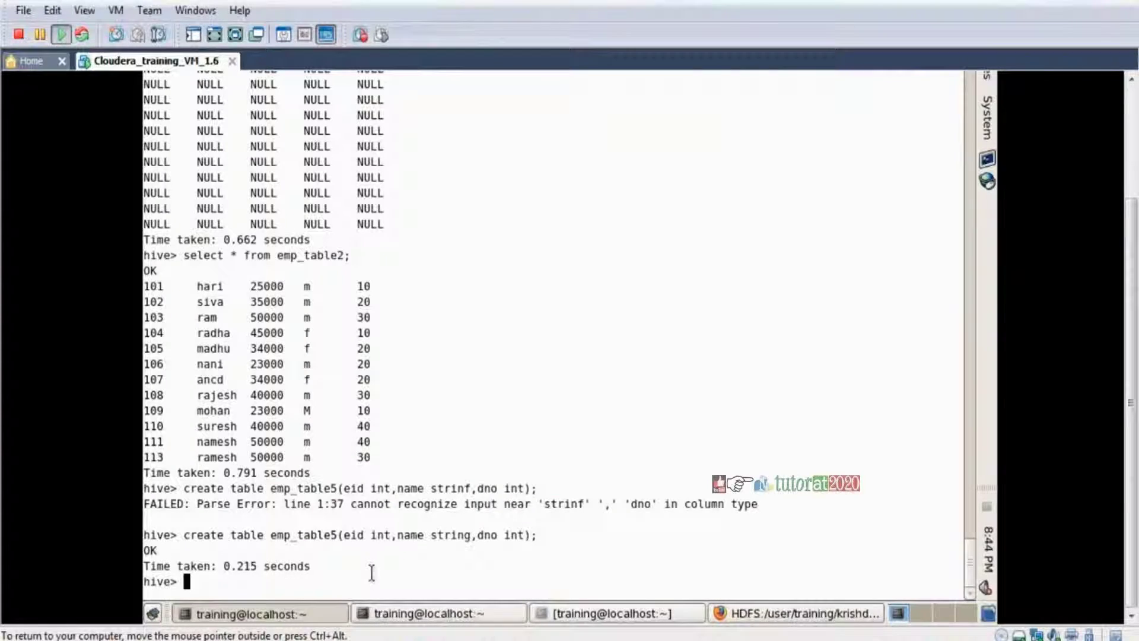
{"action": "type", "text": "insert overwrite table emp_table5 select"}
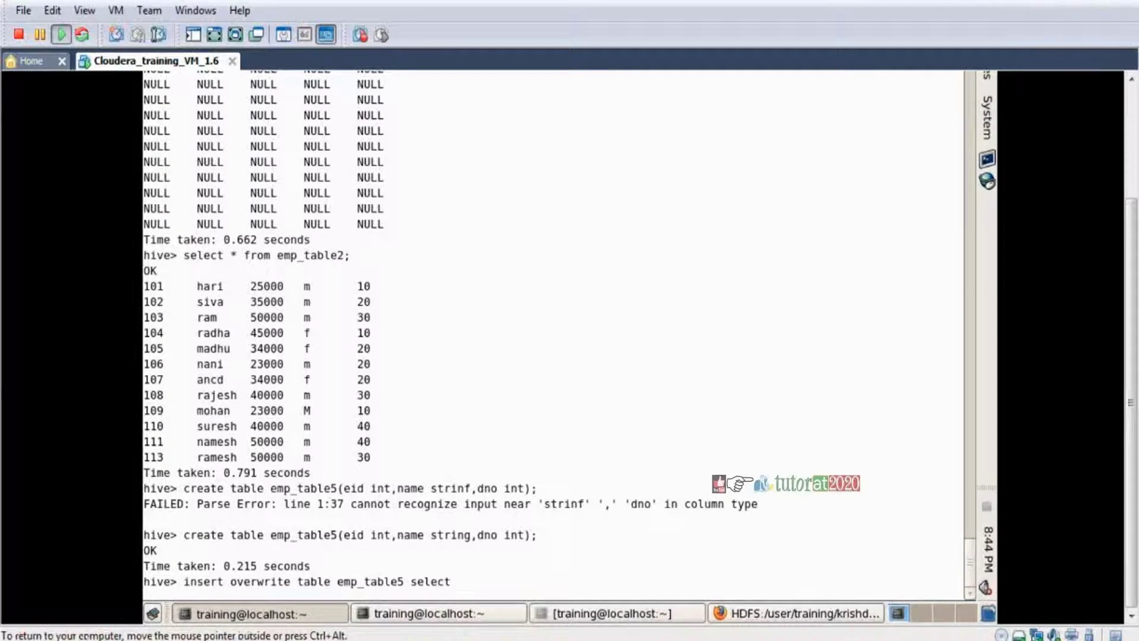
{"action": "type", "text": "id,"}
{"action": "key", "text": "BackSpace"}
{"action": "key", "text": "BackSpace"}
{"action": "key", "text": "BackSpace"}
{"action": "key", "text": "BackSpace"}
{"action": "key", "text": "BackSpace"}
{"action": "key", "text": "BackSpace"}
{"action": "key", "text": "BackSpace"}
{"action": "key", "text": "BackSpace"}
{"action": "key", "text": "BackSpace"}
{"action": "key", "text": "BackSpace"}
{"action": "key", "text": "BackSpace"}
{"action": "key", "text": "BackSpace"}
{"action": "key", "text": "BackSpace"}
{"action": "key", "text": "BackSpace"}
{"action": "key", "text": "BackSpace"}
{"action": "key", "text": "BackSpace"}
{"action": "key", "text": "BackSpace"}
{"action": "key", "text": "BackSpace"}
{"action": "key", "text": "BackSpace"}
{"action": "key", "text": "BackSpace"}
{"action": "key", "text": "BackSpace"}
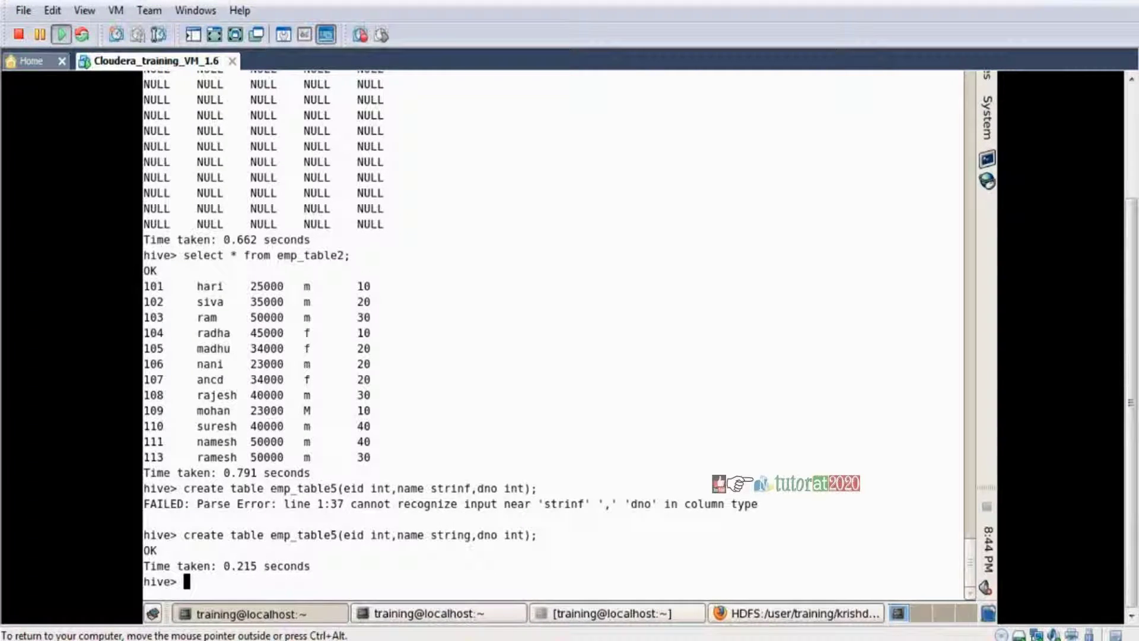
{"action": "type", "text": "mp_table2;"}
{"action": "key", "text": "Return"}
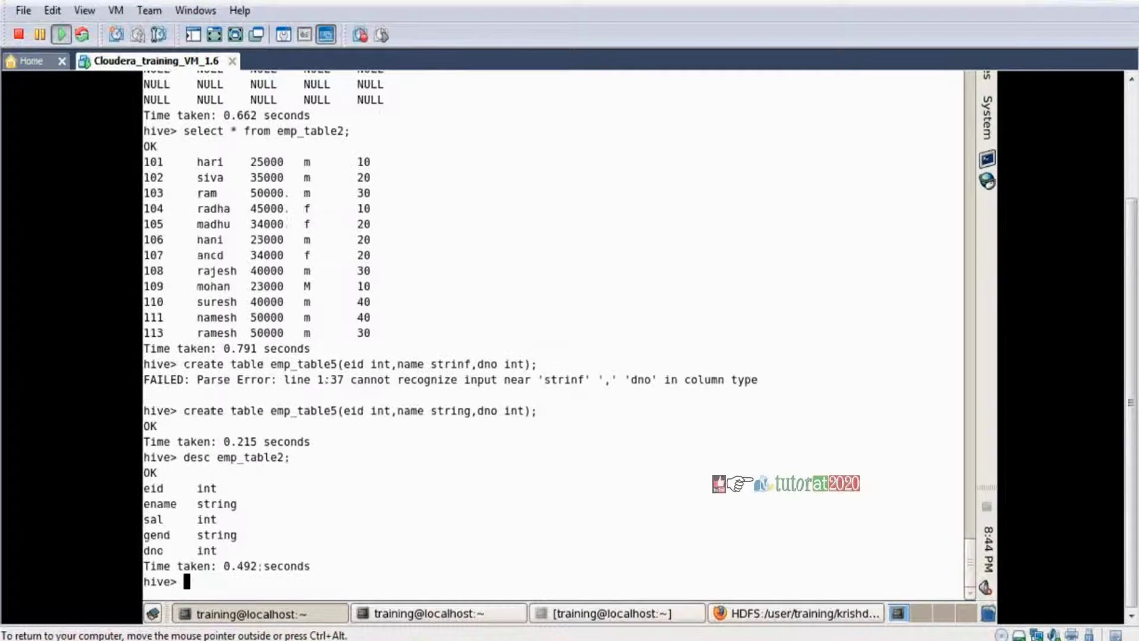
{"action": "key", "text": "Return"}
{"action": "key", "text": "Return"}
Step: Start the insert overwrite statement, comparing emp_table5's and emp_table2's column lists
{"action": "type", "text": "s"}
{"action": "key", "text": "BackSpace"}
{"action": "type", "text": "insert"}
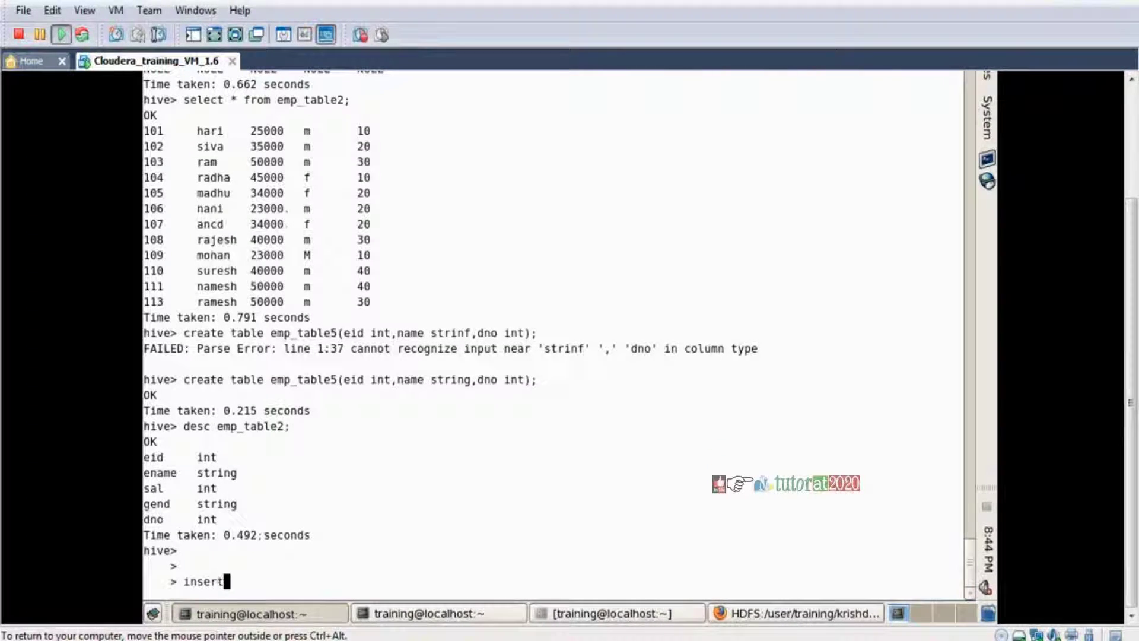
{"action": "type", "text": " overwrite"}
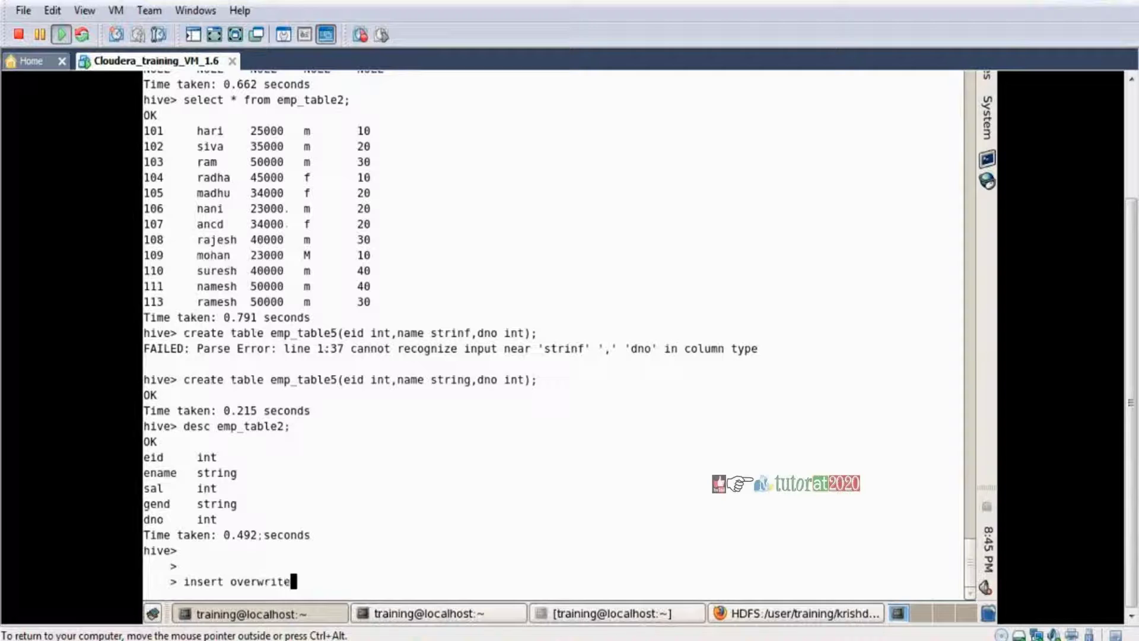
{"action": "type", "text": " table eid,en"}
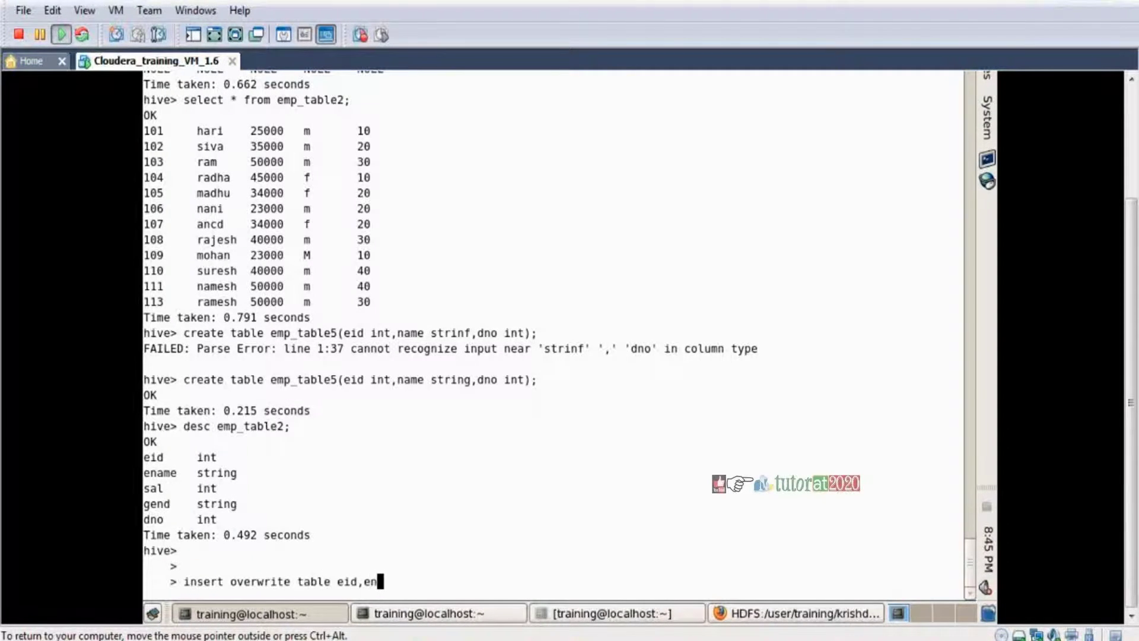
{"action": "type", "text": "ame,dno"}
{"action": "left_click_drag", "start_coordinate": [336, 380], "coordinate": [509, 380]}
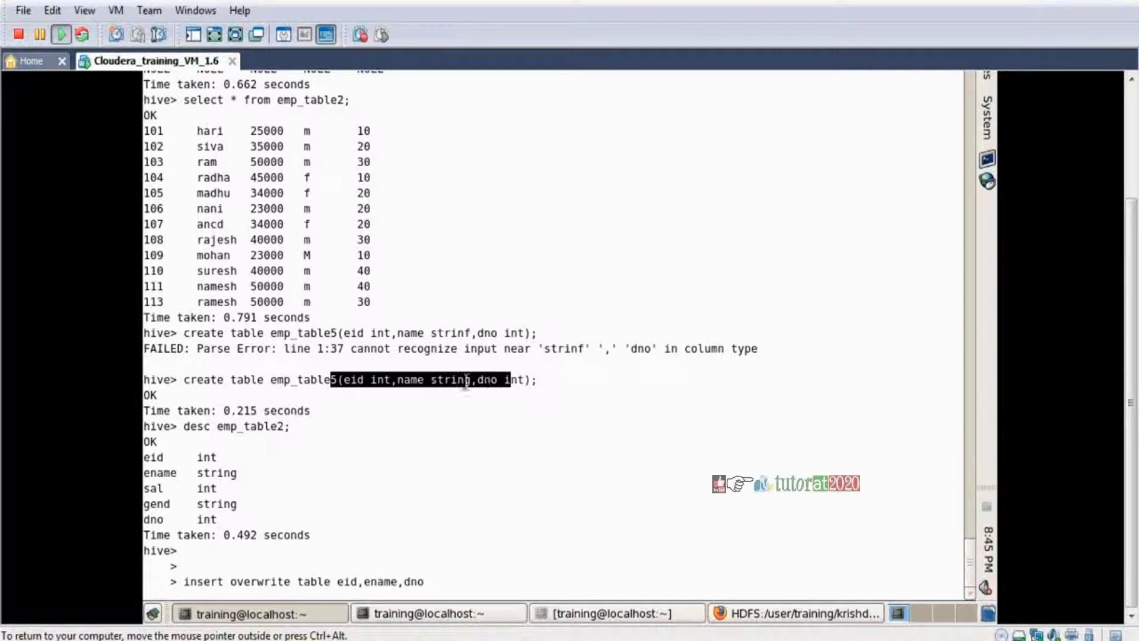
{"action": "left_click_drag", "start_coordinate": [159, 424], "coordinate": [236, 522]}
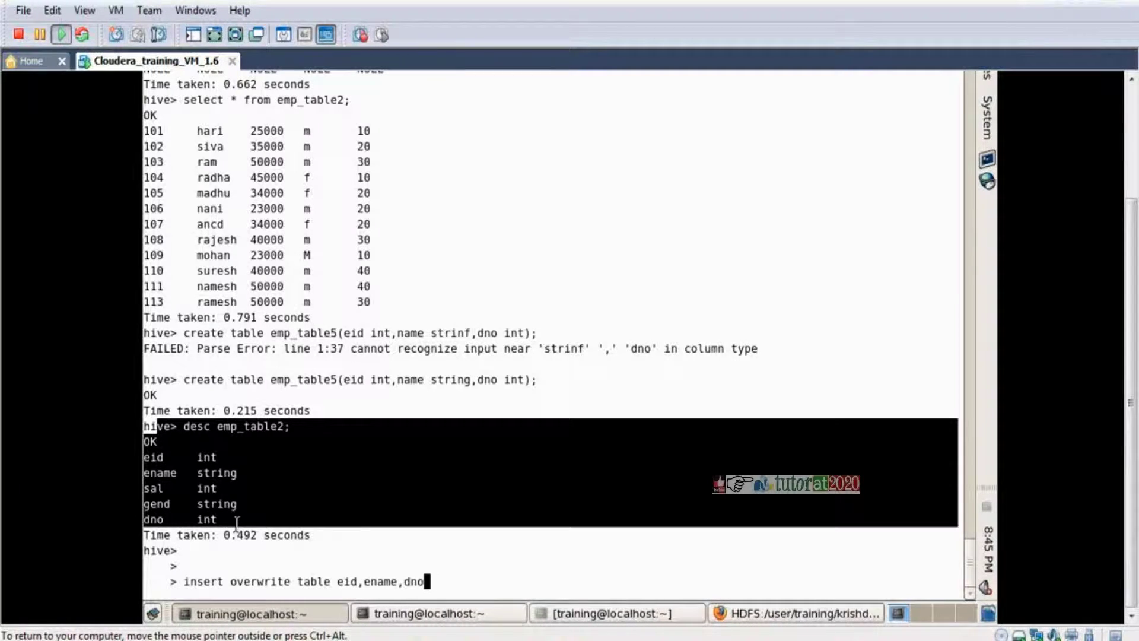
{"action": "left_click", "coordinate": [324, 544]}
Step: Complete it as 'insert overwrite table emp_table5 select eid,ename,gend from emp_table2;'
{"action": "key", "text": "Left"}
{"action": "key", "text": "Left"}
{"action": "key", "text": "Left"}
{"action": "key", "text": "Left"}
{"action": "key", "text": "Left"}
{"action": "key", "text": "Left"}
{"action": "key", "text": "Left"}
{"action": "key", "text": "Left"}
{"action": "key", "text": "Left"}
{"action": "key", "text": "Left"}
{"action": "key", "text": "Left"}
{"action": "key", "text": "Left"}
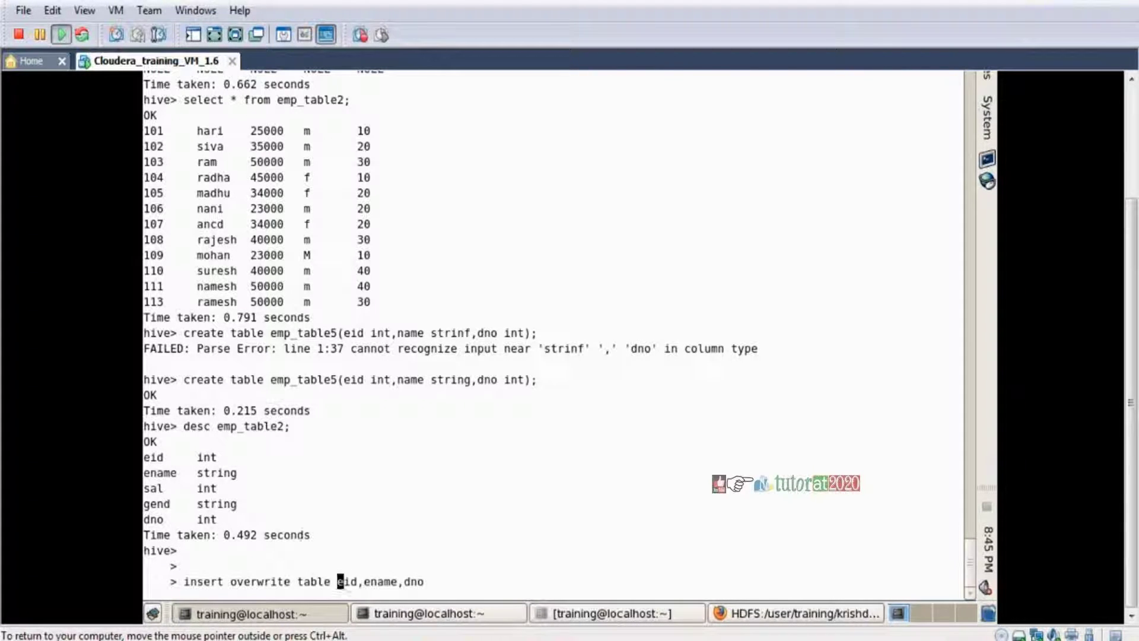
{"action": "type", "text": "emp_ta"}
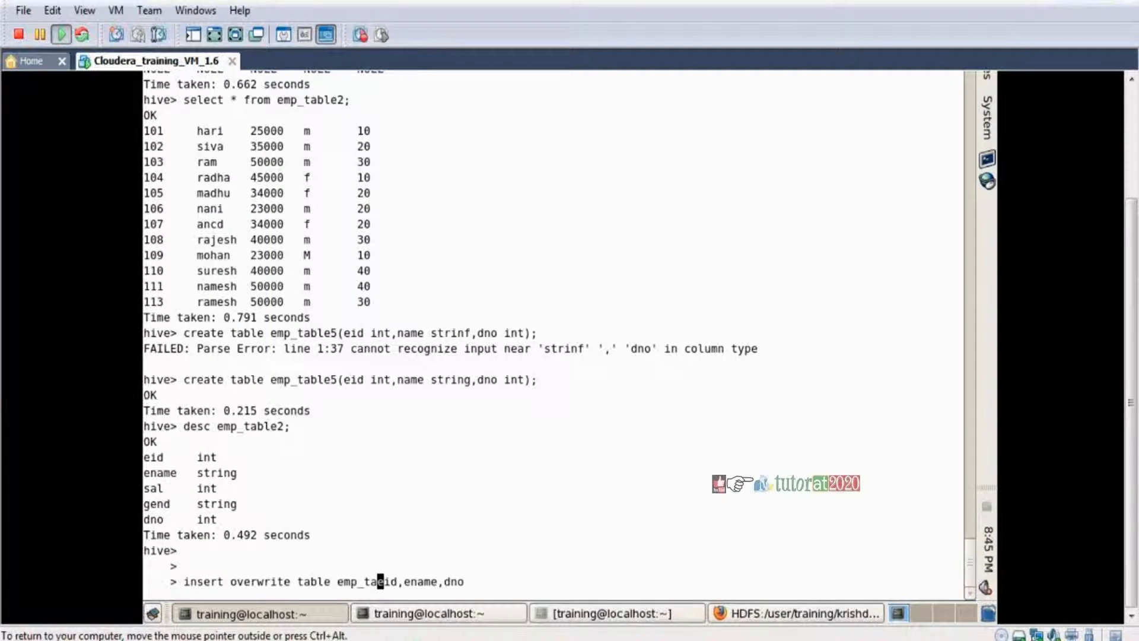
{"action": "type", "text": "ble5 "}
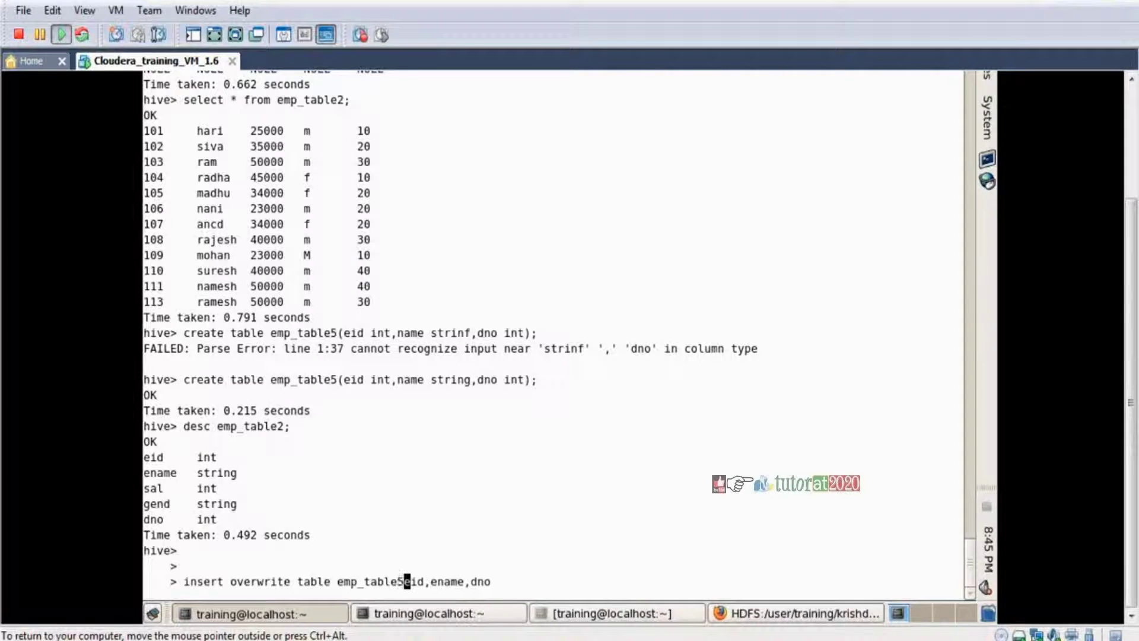
{"action": "type", "text": "select"}
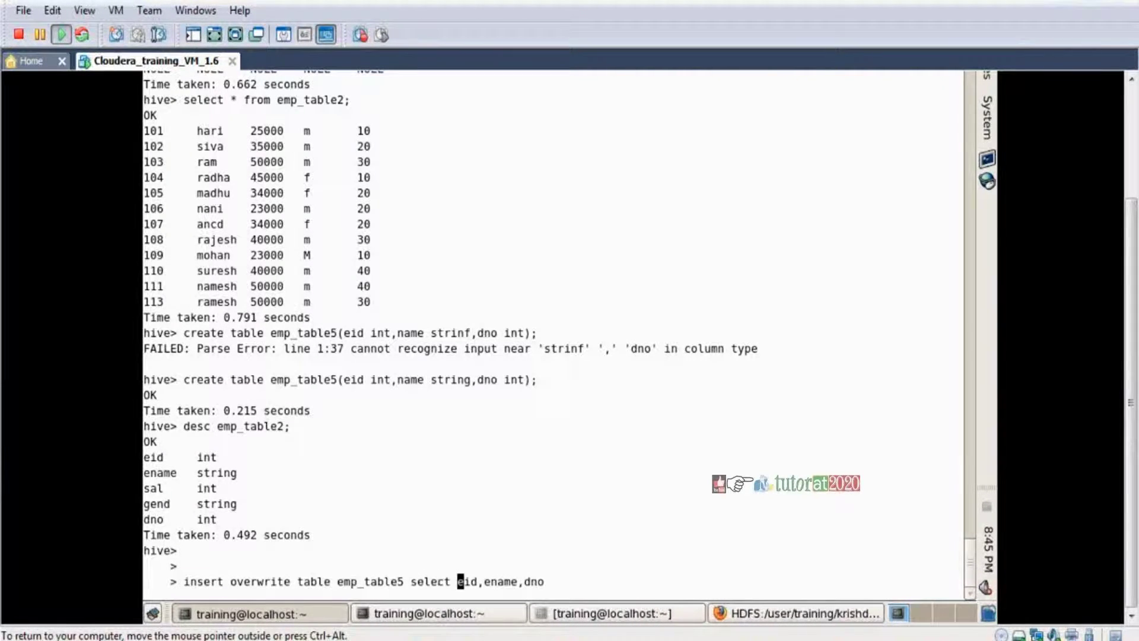
{"action": "key", "text": "Right"}
{"action": "key", "text": "Right"}
{"action": "key", "text": "Right"}
{"action": "key", "text": "Right"}
{"action": "key", "text": "Right"}
{"action": "key", "text": "Right"}
{"action": "key", "text": "Right"}
{"action": "key", "text": "Right"}
{"action": "key", "text": "Right"}
{"action": "key", "text": "Right"}
{"action": "key", "text": "Right"}
{"action": "key", "text": "Right"}
{"action": "key", "text": "Right"}
{"action": "key", "text": "BackSpace"}
{"action": "key", "text": "BackSpace"}
{"action": "key", "text": "BackSpace"}
{"action": "type", "text": "gend from emp_tab"}
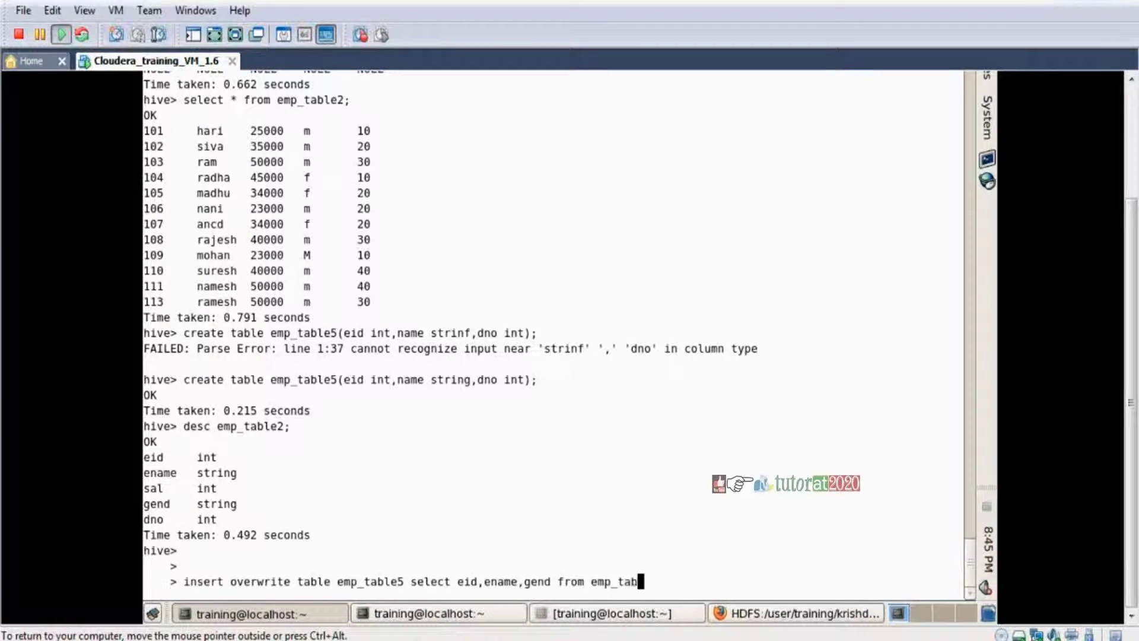
{"action": "type", "text": "le2;"}
Step: Execute the insert overwrite, loading 12 rows into emp_table5, and type 'select * from emp_table5;'
{"action": "key", "text": "Return"}
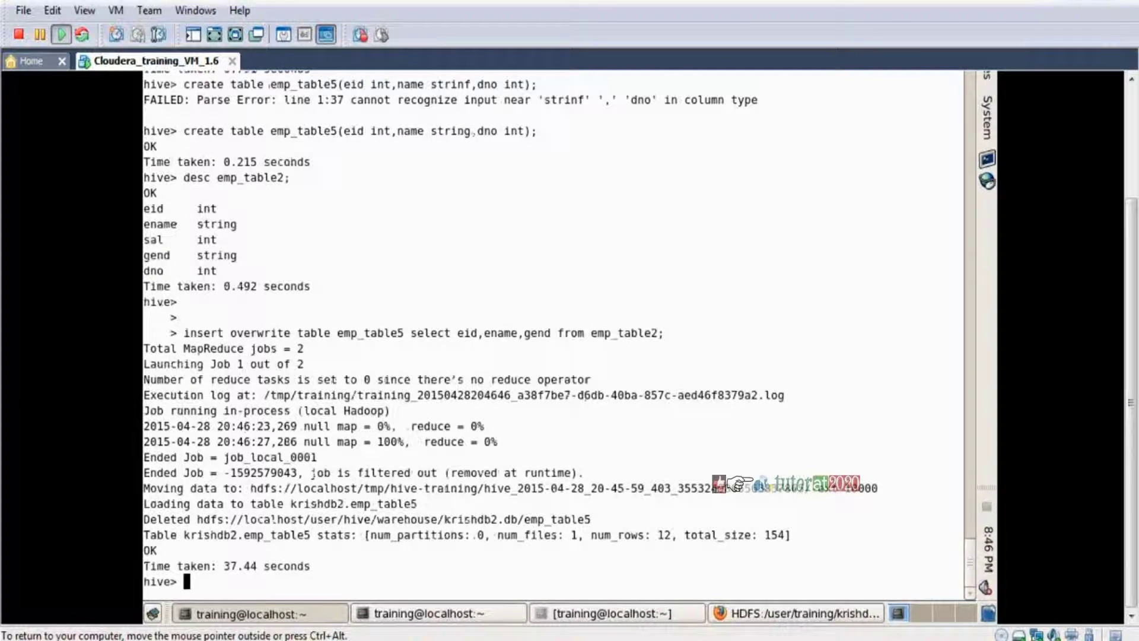
{"action": "type", "text": "select * from"}
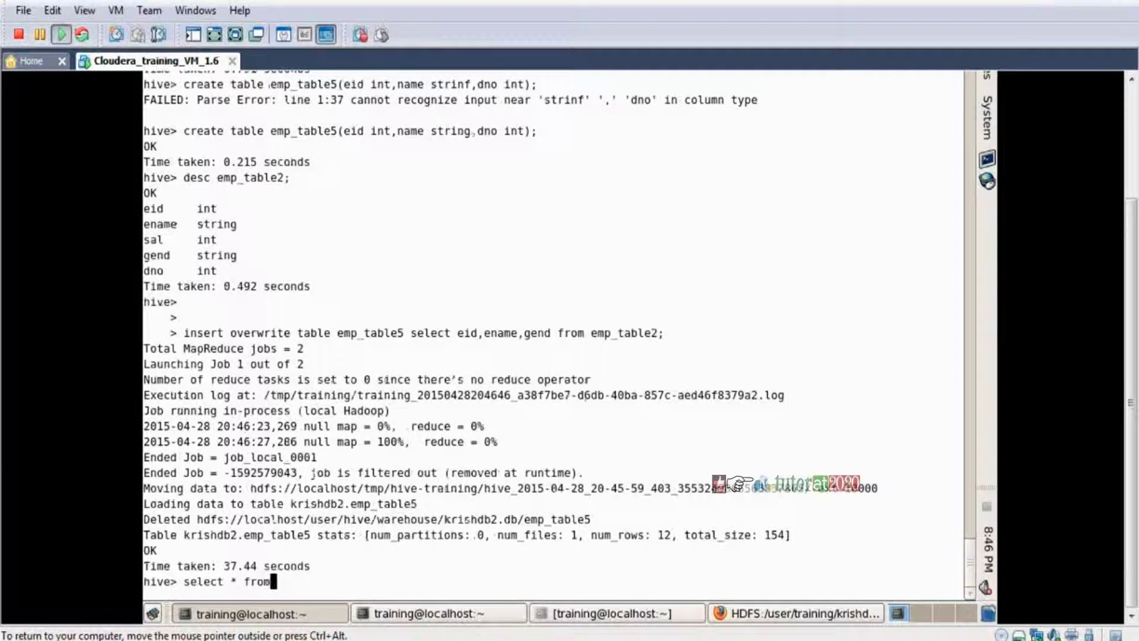
{"action": "type", "text": " emp_tab"}
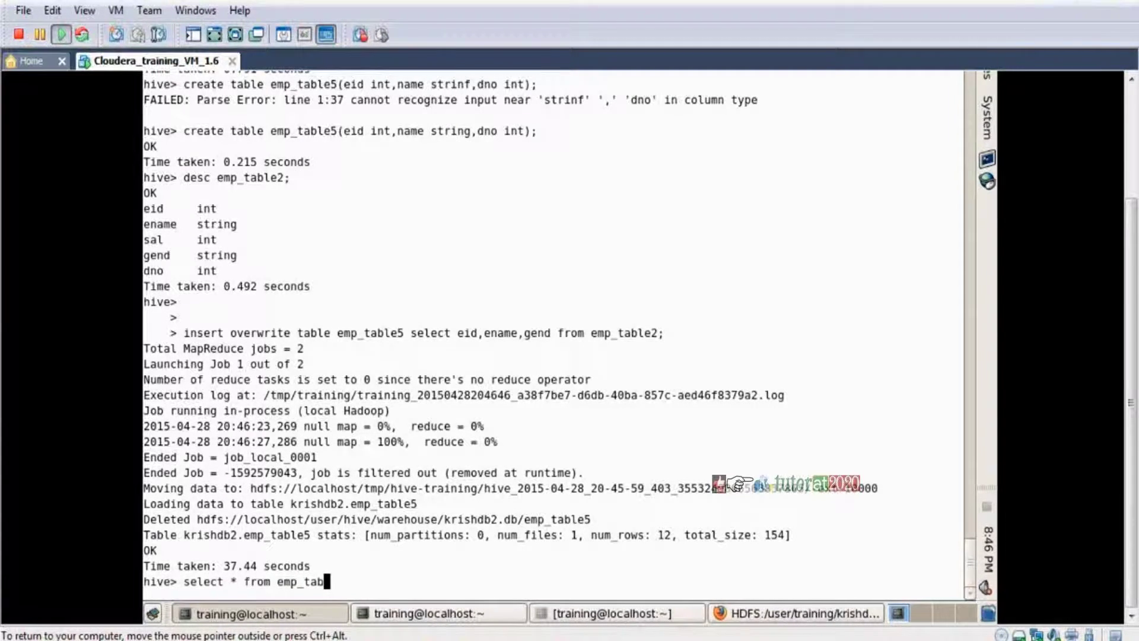
{"action": "type", "text": "le5;"}
Step: Query all of emp_table5, returning 12 employees with NULL in dno
{"action": "key", "text": "Return"}
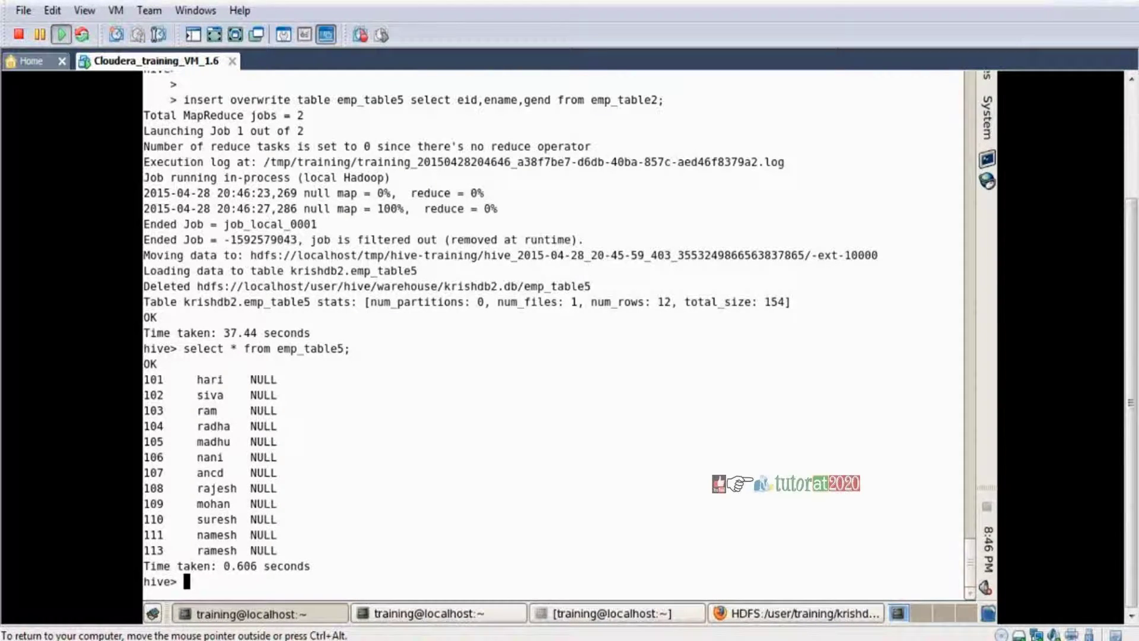
Step: Move to the Hadoop shell terminals and browse command history for the warehouse listing command
{"action": "left_click", "coordinate": [405, 614]}
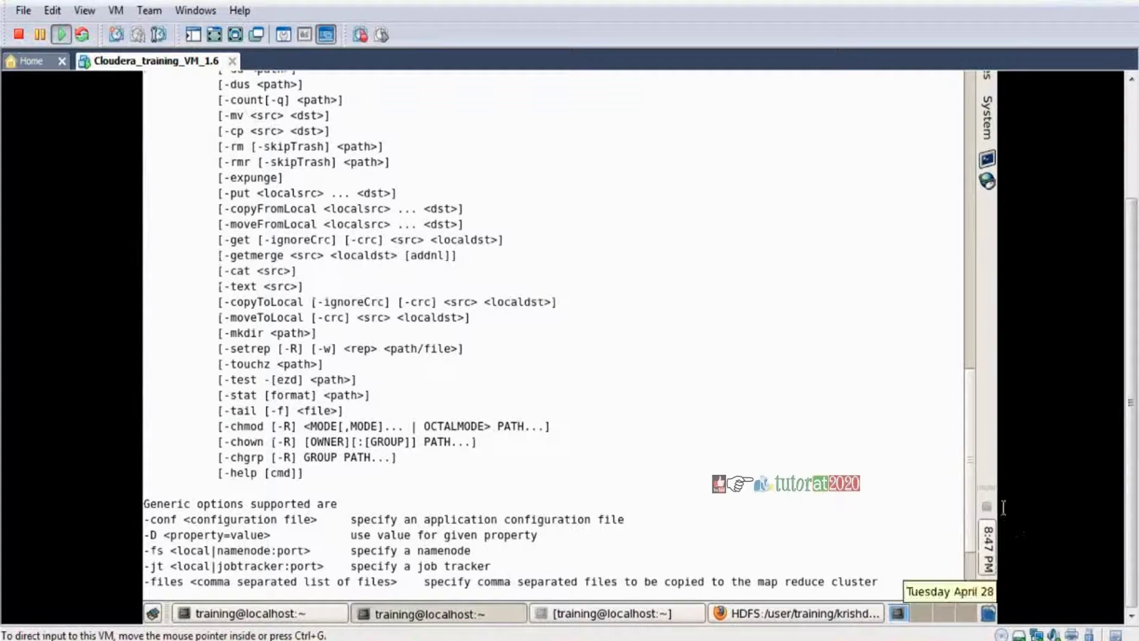
{"action": "left_click_drag", "start_coordinate": [967, 482], "coordinate": [967, 518]}
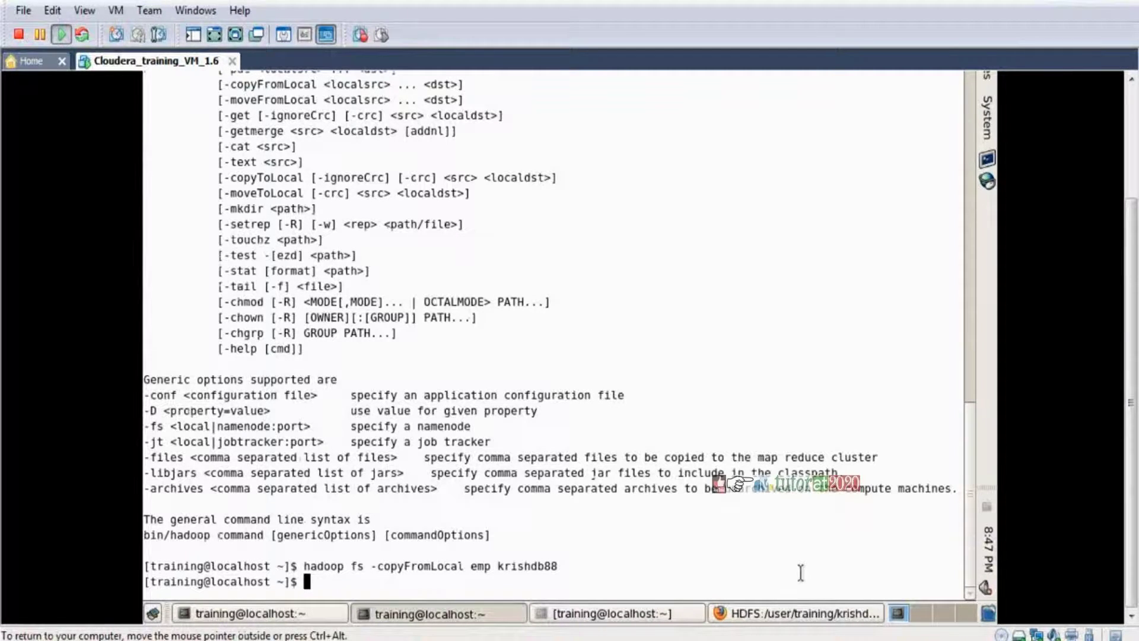
{"action": "key", "text": "Return"}
{"action": "key", "text": "Return"}
{"action": "key", "text": "Up"}
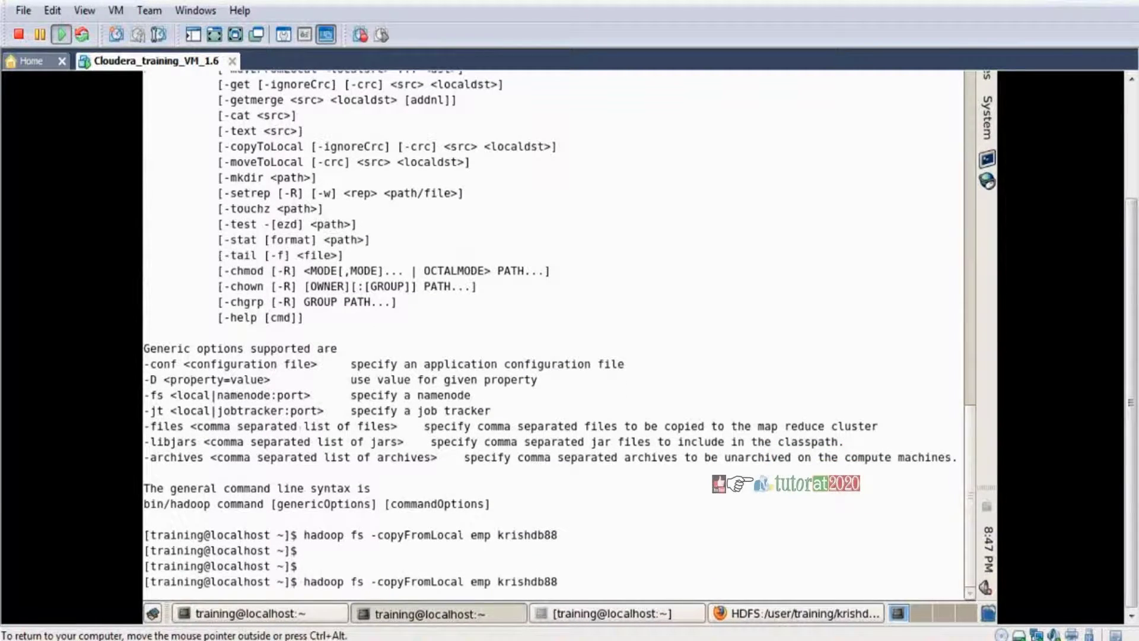
{"action": "key", "text": "Up"}
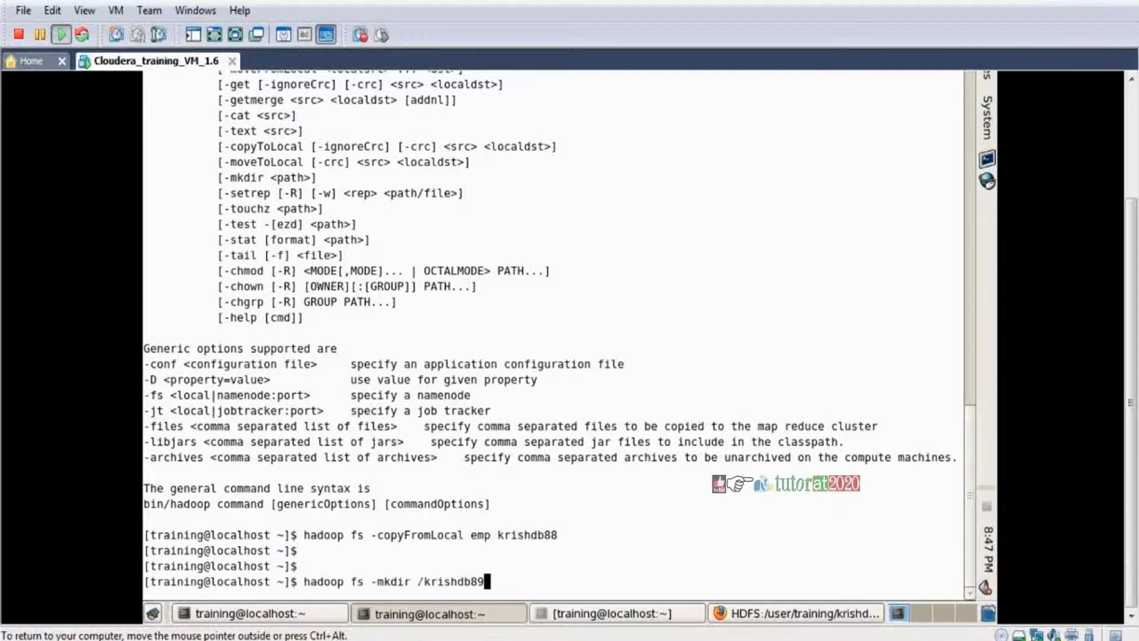
{"action": "key", "text": "Up"}
{"action": "key", "text": "Up"}
{"action": "key", "text": "Up"}
{"action": "key", "text": "Down"}
{"action": "key", "text": "Up"}
{"action": "key", "text": "Up"}
{"action": "key", "text": "Up"}
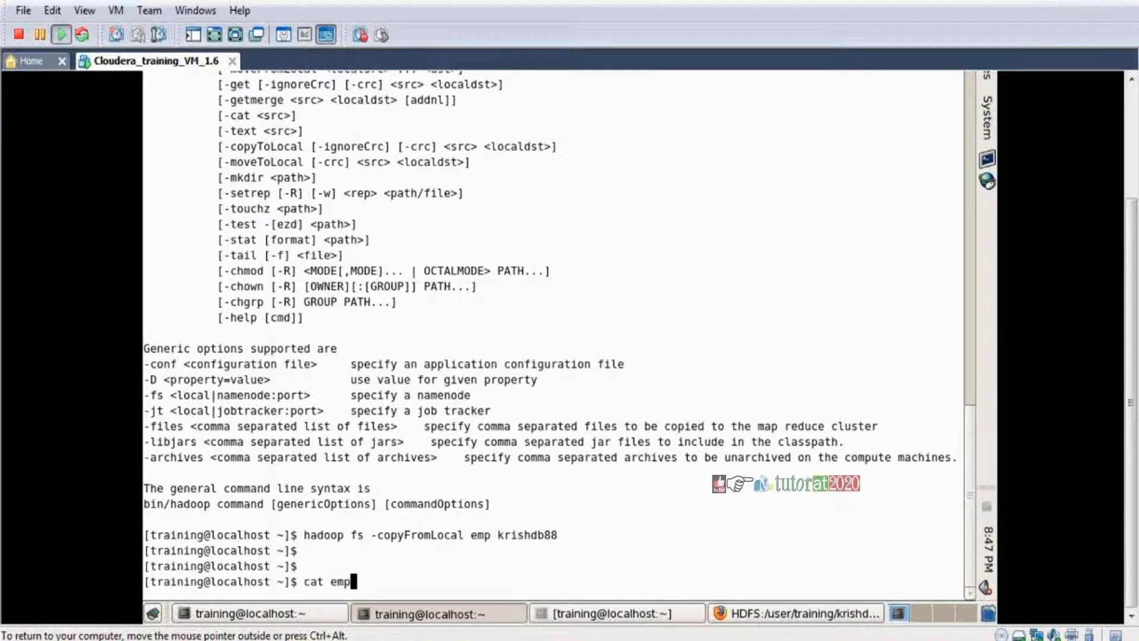
{"action": "key", "text": "Up"}
{"action": "key", "text": "Up"}
{"action": "key", "text": "Up"}
{"action": "key", "text": "Up"}
{"action": "key", "text": "Up"}
{"action": "key", "text": "Down"}
{"action": "left_click", "coordinate": [680, 616]}
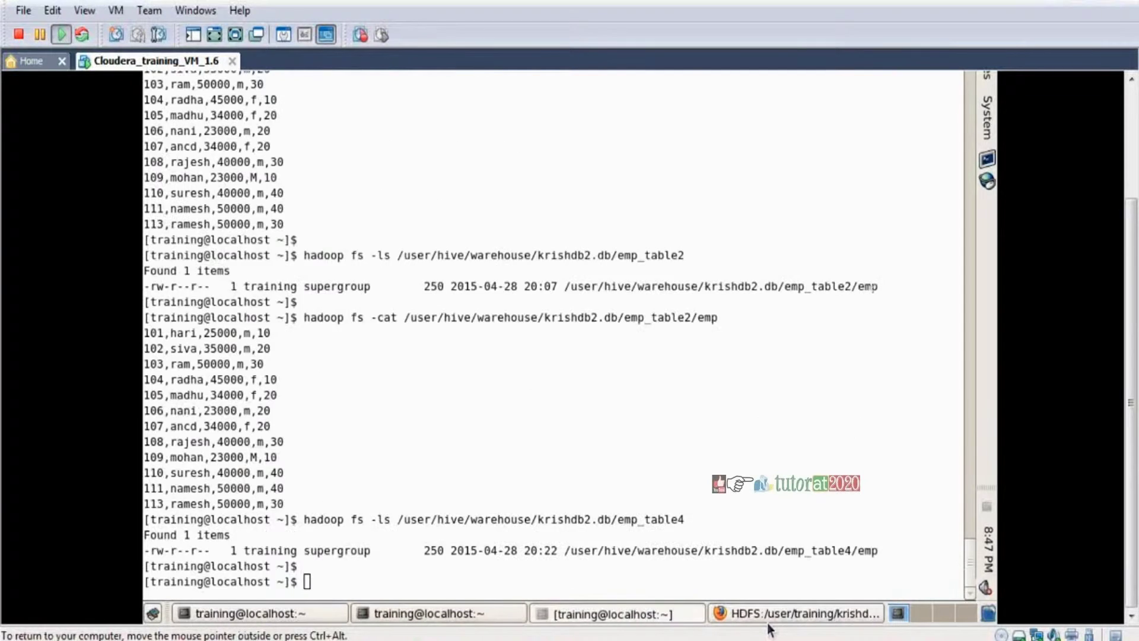
Step: List the emp_table5 warehouse directory, revealing the 154-byte file 000000_0
{"action": "key", "text": "Up"}
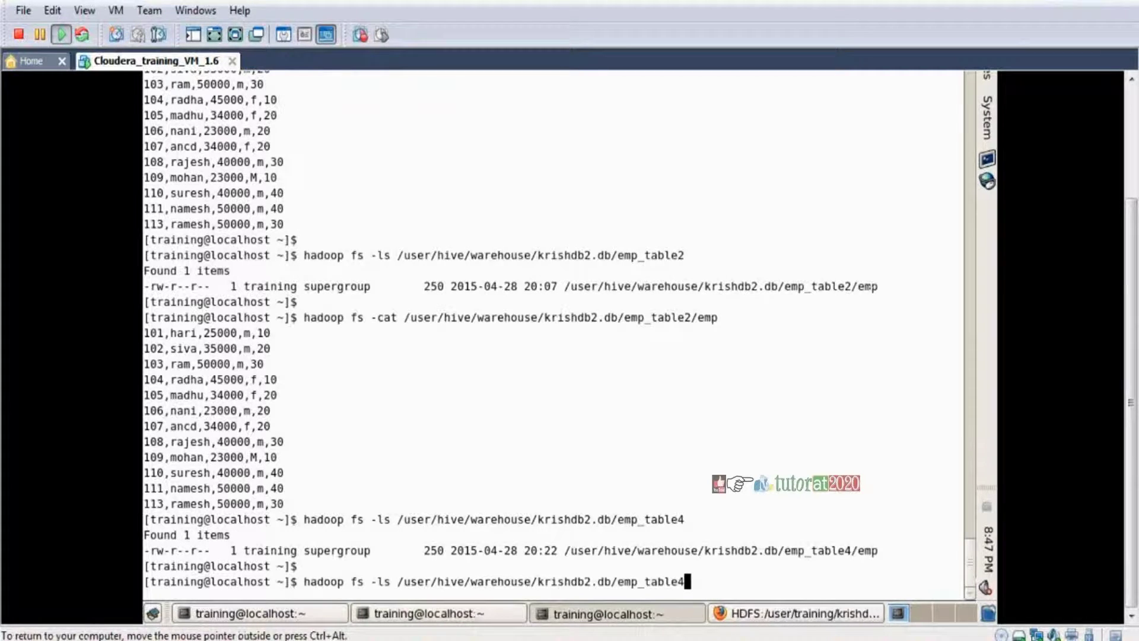
{"action": "key", "text": "BackSpace"}
{"action": "type", "text": "5"}
{"action": "key", "text": "Return"}
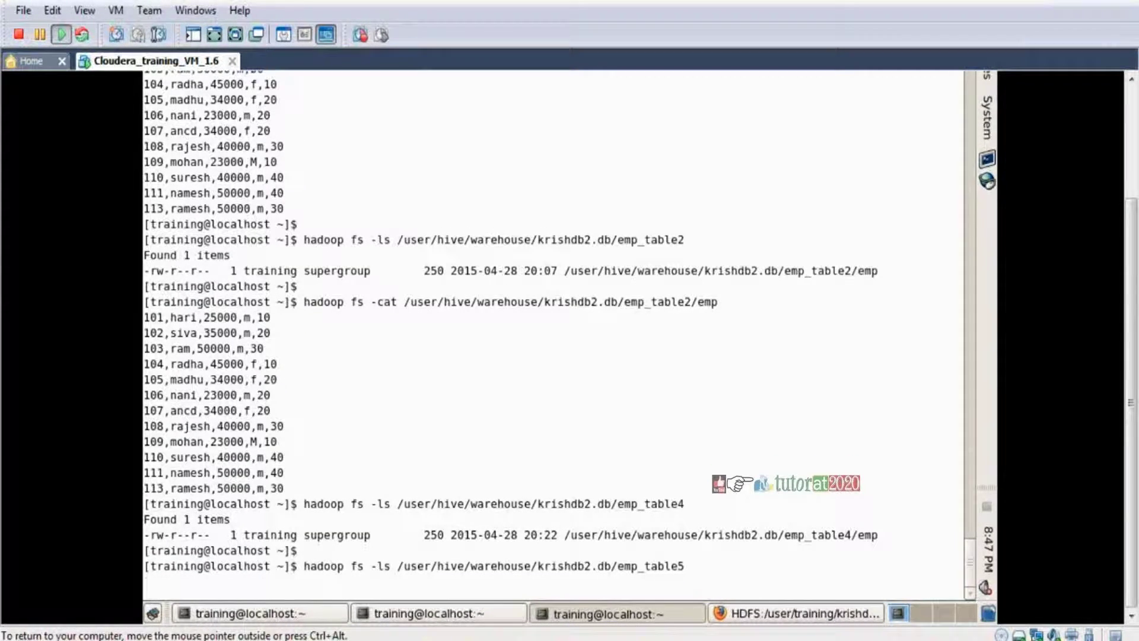
Step: Print emp_table5/000000_0 with hadoop fs -cat, showing \N for dno
{"action": "key", "text": "Return"}
{"action": "key", "text": "Up"}
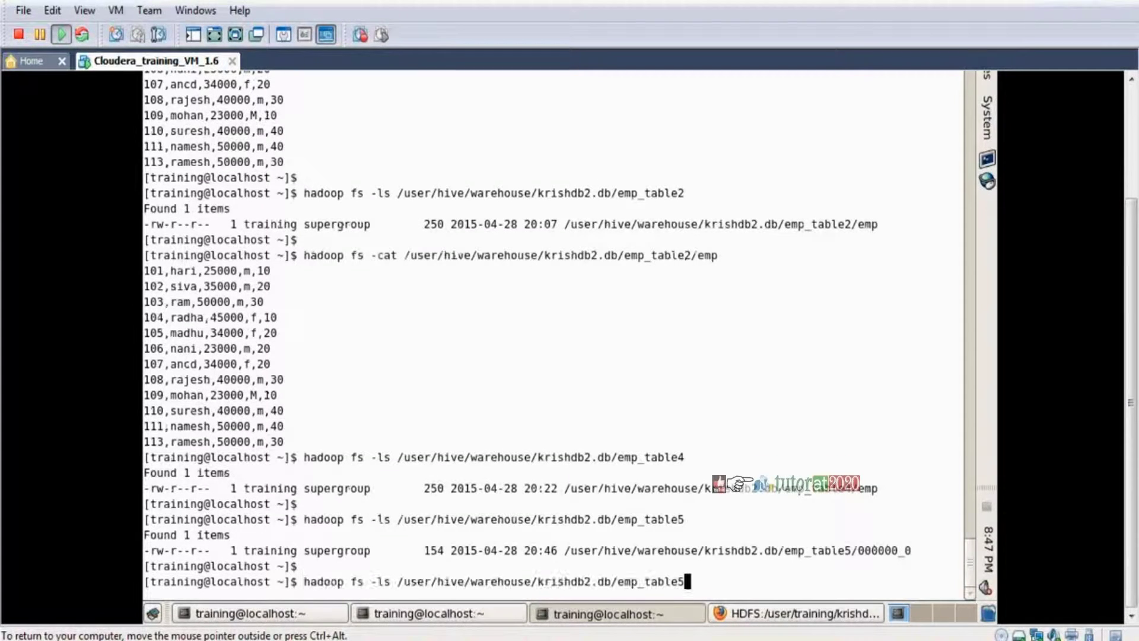
{"action": "type", "text": "/000000_0"}
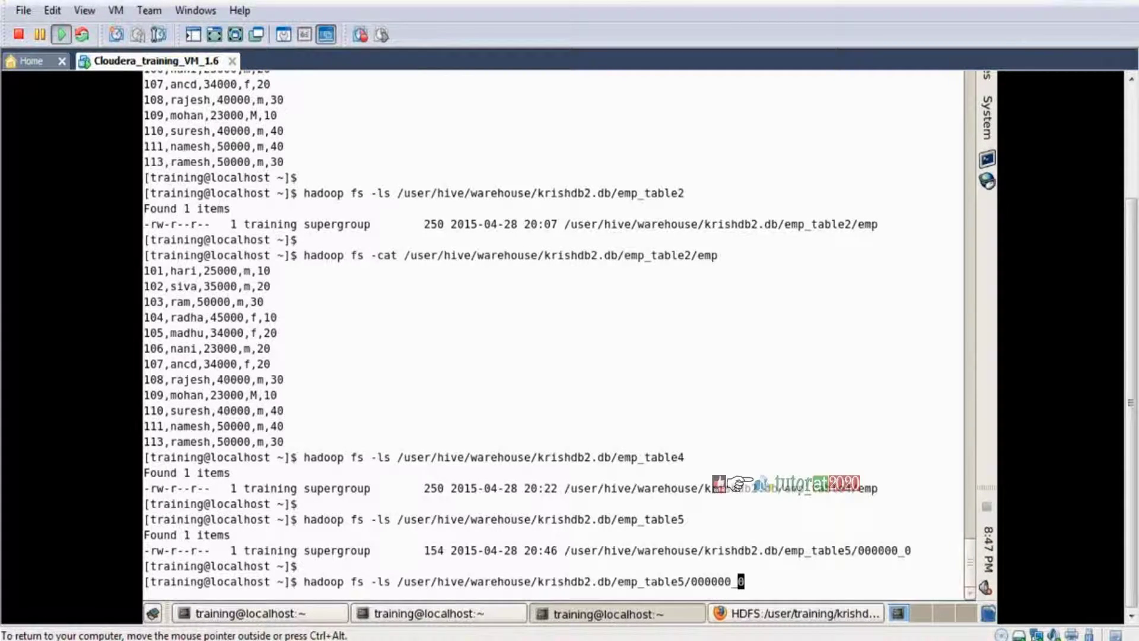
{"action": "key", "text": "Left"}
{"action": "key", "text": "Left"}
{"action": "key", "text": "Left"}
{"action": "key", "text": "Left"}
{"action": "key", "text": "Left"}
{"action": "key", "text": "Left"}
{"action": "key", "text": "Left"}
{"action": "key", "text": "Left"}
{"action": "key", "text": "Left"}
{"action": "key", "text": "Left"}
{"action": "key", "text": "Left"}
{"action": "key", "text": "Left"}
{"action": "key", "text": "Left"}
{"action": "key", "text": "Left"}
{"action": "key", "text": "Left"}
{"action": "key", "text": "Left"}
{"action": "key", "text": "Left"}
{"action": "key", "text": "Left"}
{"action": "key", "text": "Left"}
{"action": "key", "text": "Left"}
{"action": "key", "text": "Left"}
{"action": "key", "text": "Left"}
{"action": "key", "text": "Left"}
{"action": "key", "text": "Left"}
{"action": "key", "text": "Left"}
{"action": "key", "text": "Left"}
{"action": "key", "text": "Left"}
{"action": "key", "text": "Left"}
{"action": "key", "text": "Left"}
{"action": "key", "text": "Left"}
{"action": "key", "text": "Right"}
{"action": "key", "text": "BackSpace"}
{"action": "key", "text": "BackSpace"}
{"action": "type", "text": "cat"}
{"action": "key", "text": "Return"}
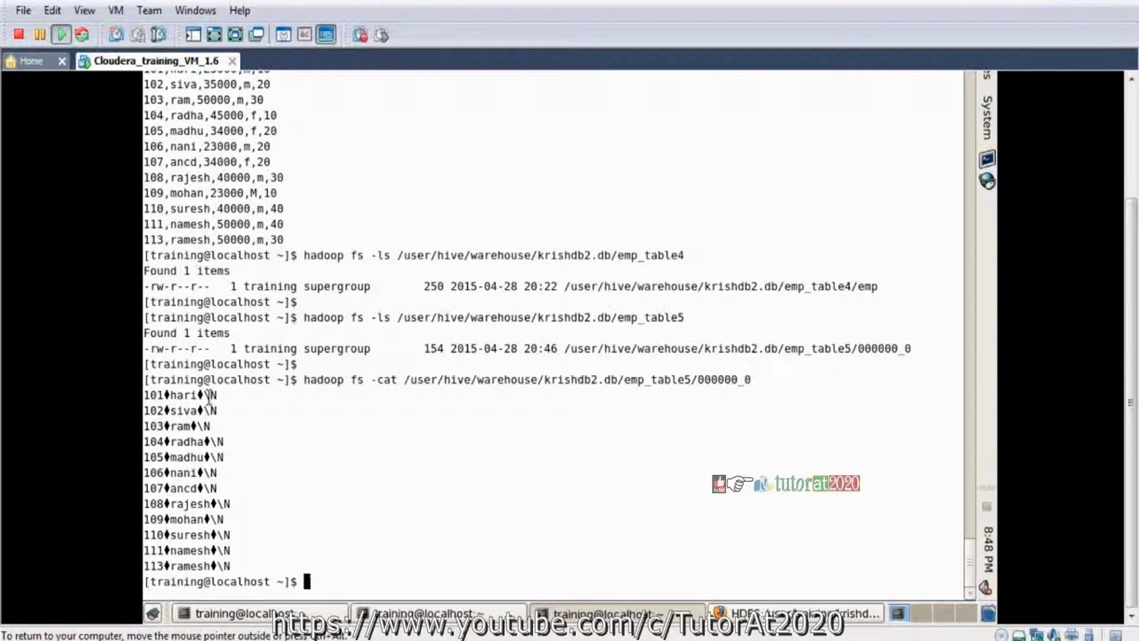
Step: Rerun the insert overwrite into emp_table5, selecting eid, ename and dno instead of gend
{"action": "left_click", "coordinate": [476, 611]}
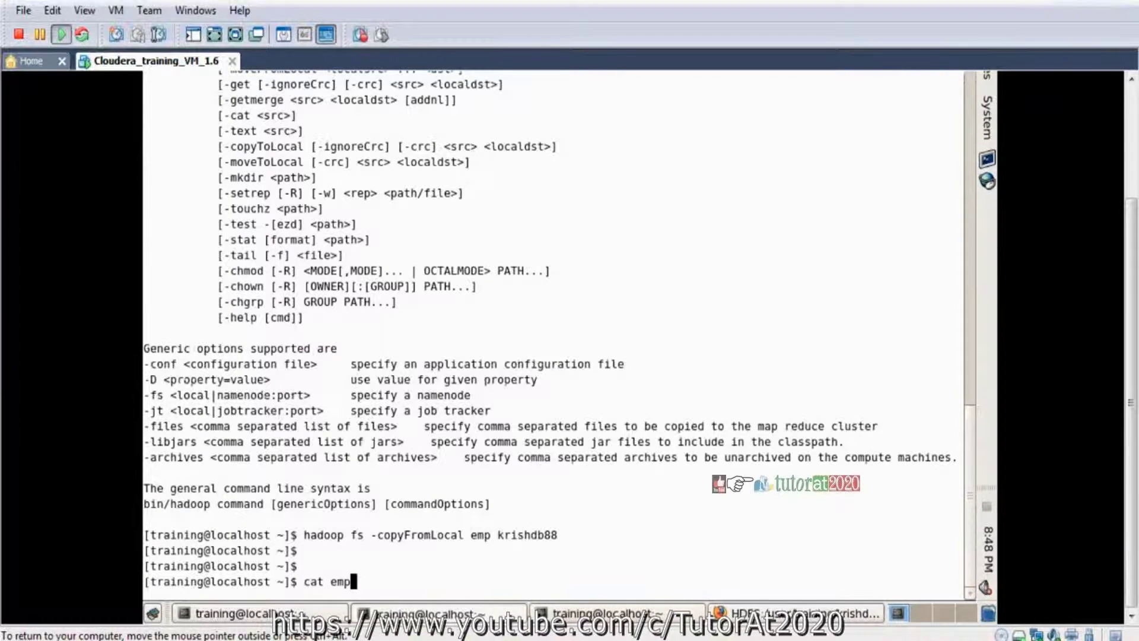
{"action": "left_click", "coordinate": [306, 615]}
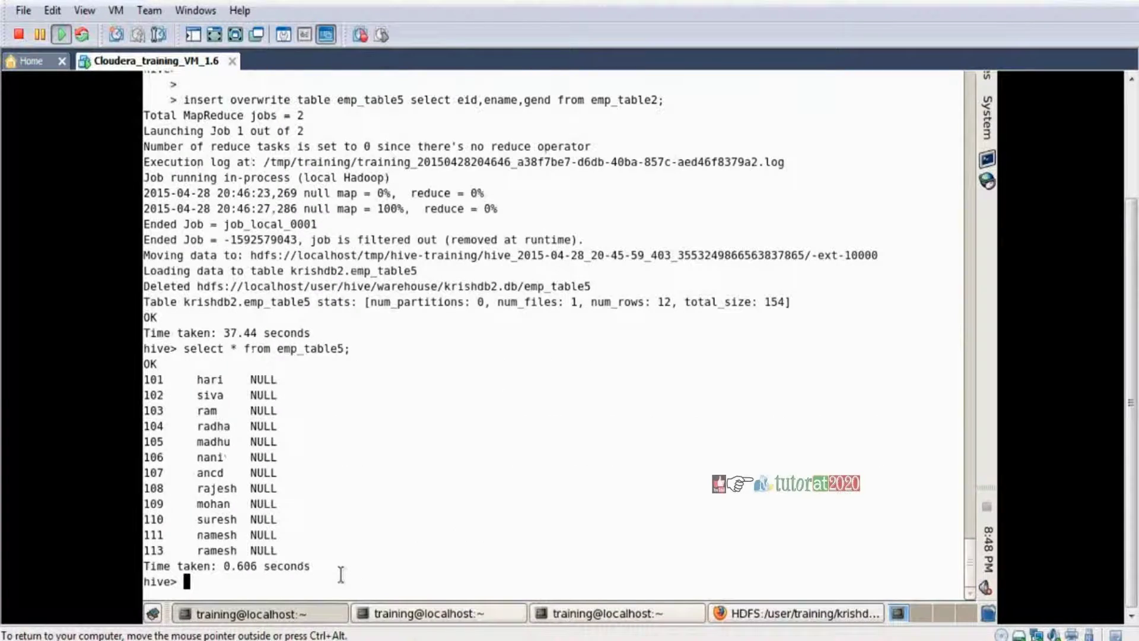
{"action": "key", "text": "Up"}
{"action": "key", "text": "Up"}
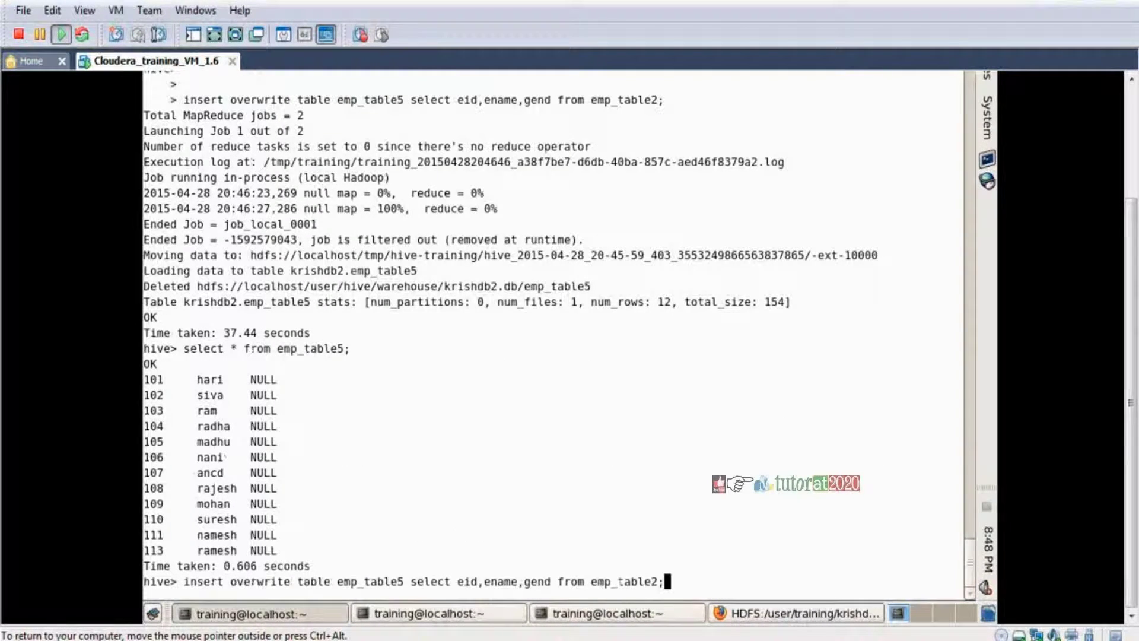
{"action": "key", "text": "Left"}
{"action": "key", "text": "Left"}
{"action": "key", "text": "Left"}
{"action": "key", "text": "Left"}
{"action": "key", "text": "Left"}
{"action": "key", "text": "Left"}
{"action": "key", "text": "Left"}
{"action": "key", "text": "Left"}
{"action": "key", "text": "Left"}
{"action": "key", "text": "Left"}
{"action": "key", "text": "Left"}
{"action": "key", "text": "Left"}
{"action": "key", "text": "Left"}
{"action": "key", "text": "Left"}
{"action": "key", "text": "Left"}
{"action": "key", "text": "Left"}
{"action": "key", "text": "Left"}
{"action": "key", "text": "BackSpace"}
{"action": "key", "text": "BackSpace"}
{"action": "key", "text": "BackSpace"}
{"action": "key", "text": "BackSpace"}
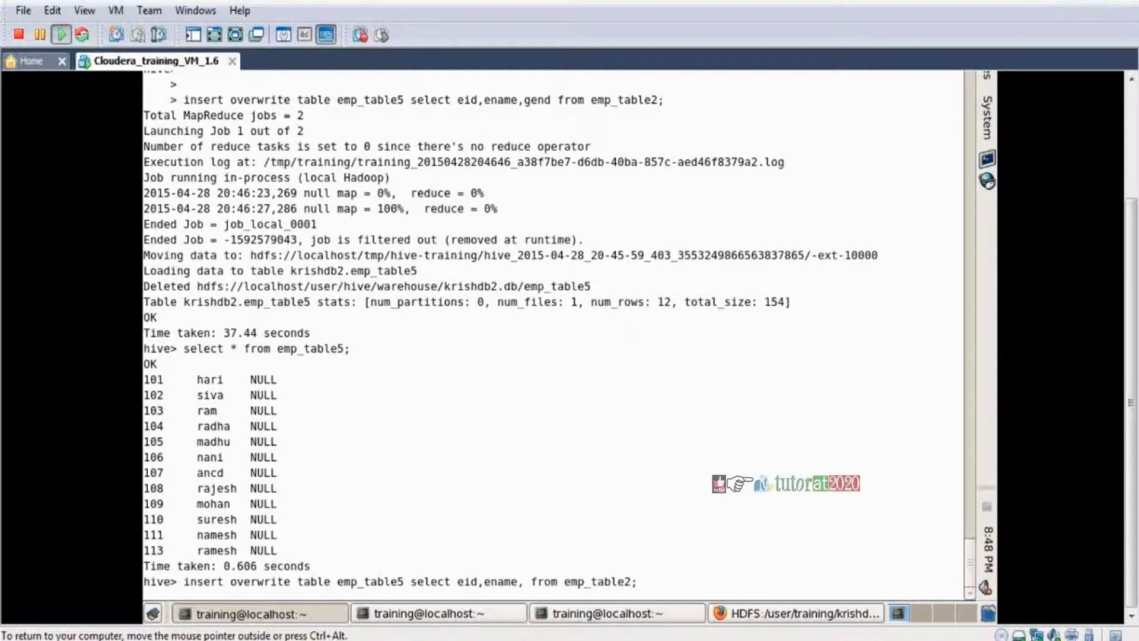
{"action": "type", "text": "dno"}
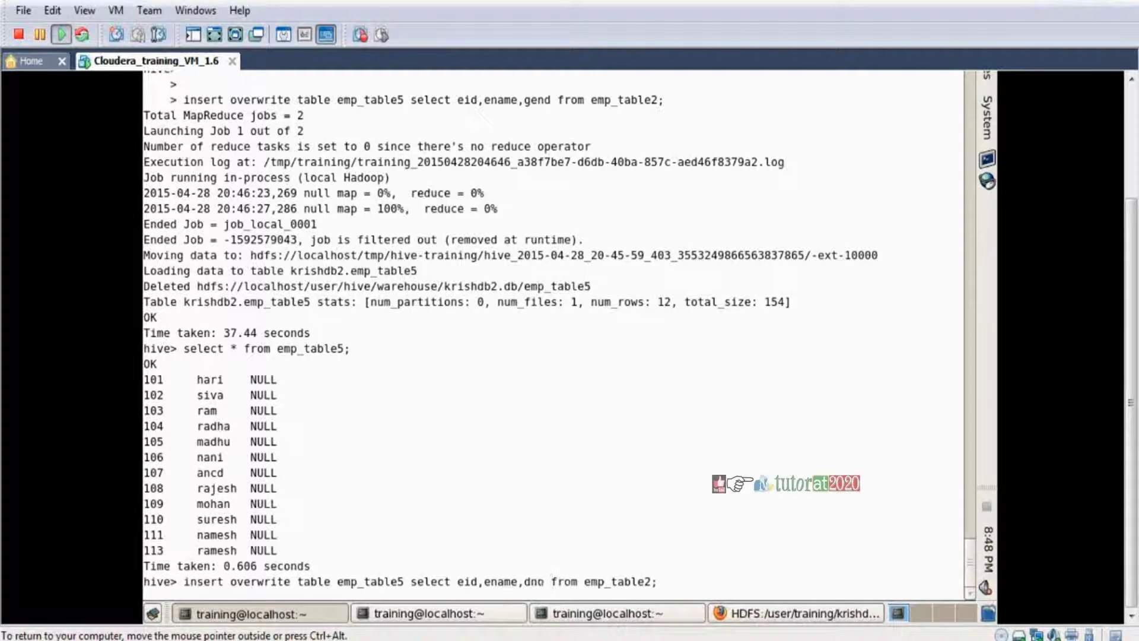
{"action": "key", "text": "Return"}
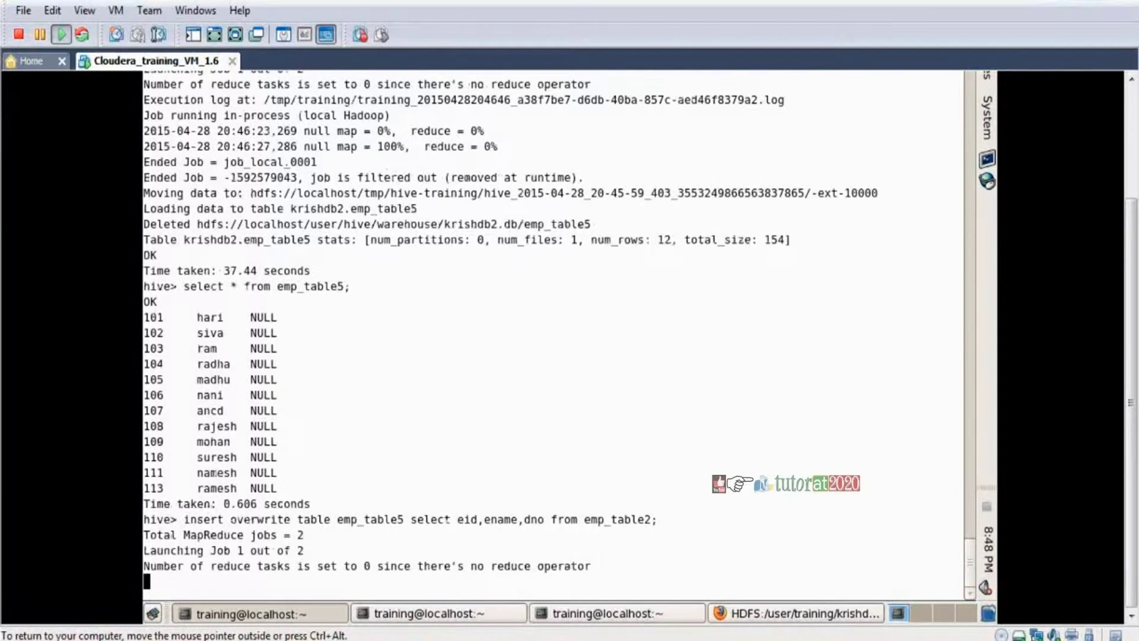
Step: Recall the hadoop fs -cat command, then confirm the Hive job reloaded emp_table5 with 12 rows
{"action": "left_click", "coordinate": [625, 613]}
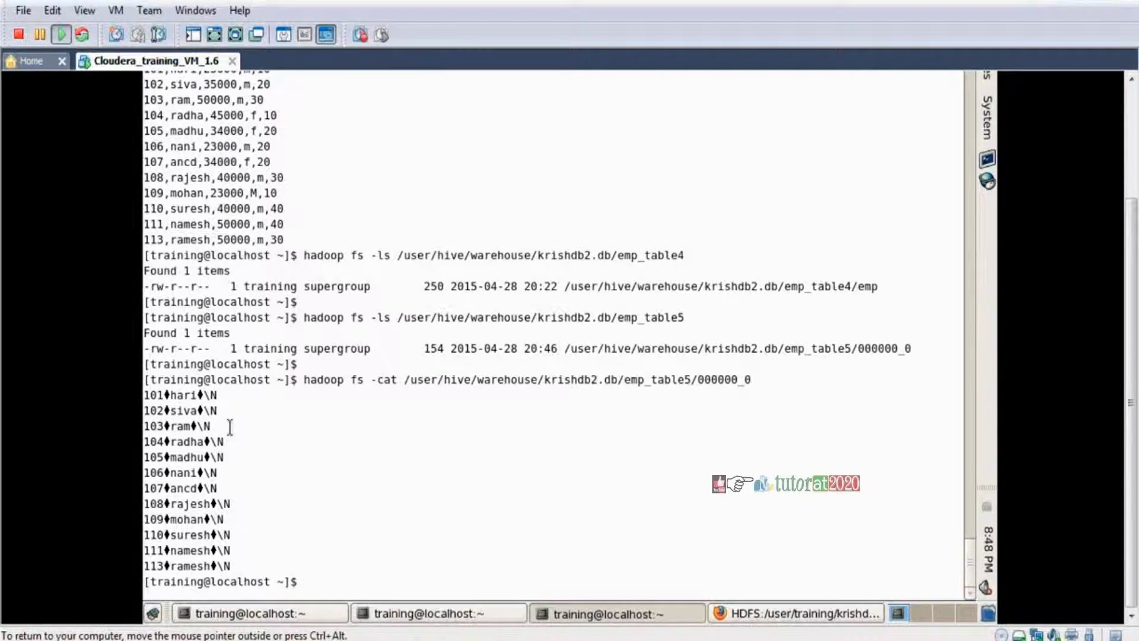
{"action": "key", "text": "Up"}
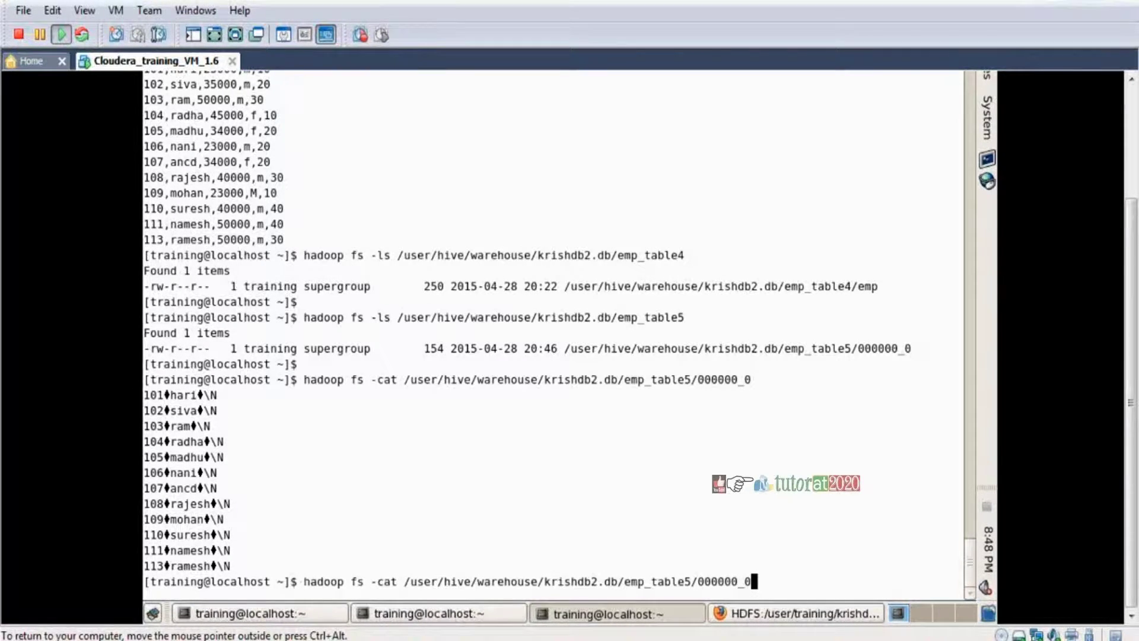
{"action": "left_click", "coordinate": [264, 613]}
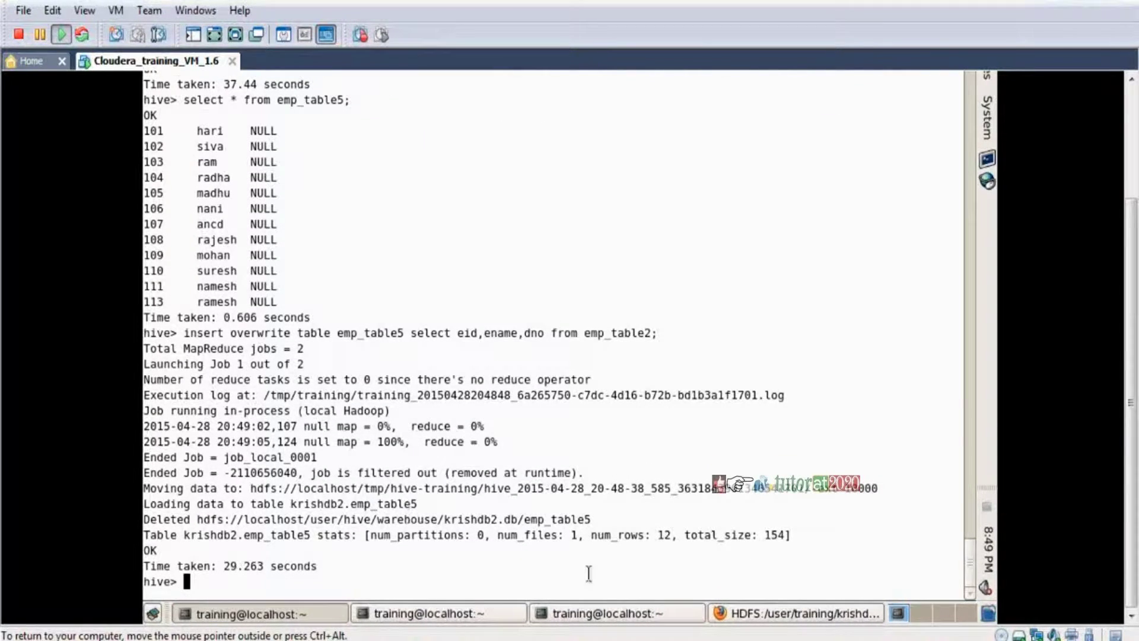
Step: Reprint emp_table5's 000000_0 file in the Hadoop shell, now showing dno values 10–40 instead of \N
{"action": "left_click", "coordinate": [665, 611]}
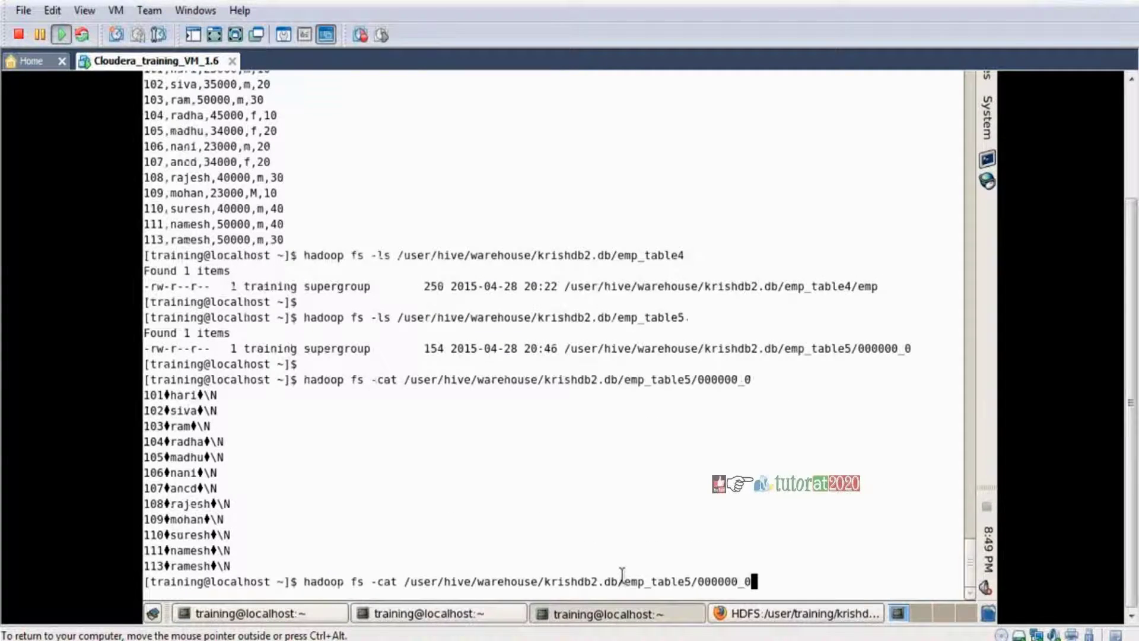
{"action": "key", "text": "Return"}
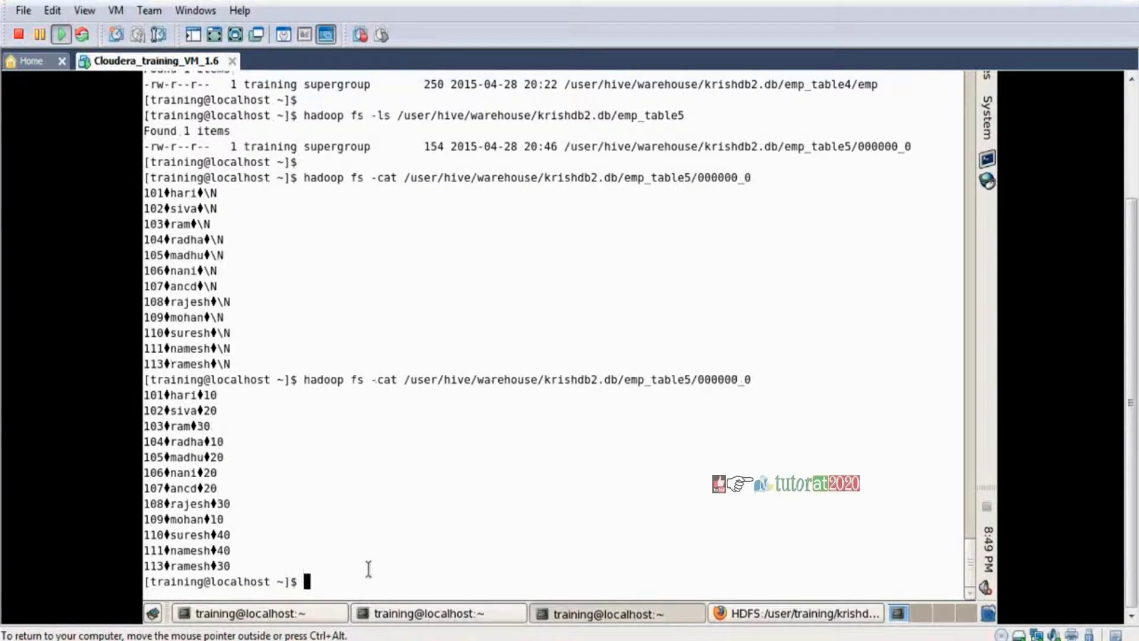
{"action": "left_click", "coordinate": [315, 616]}
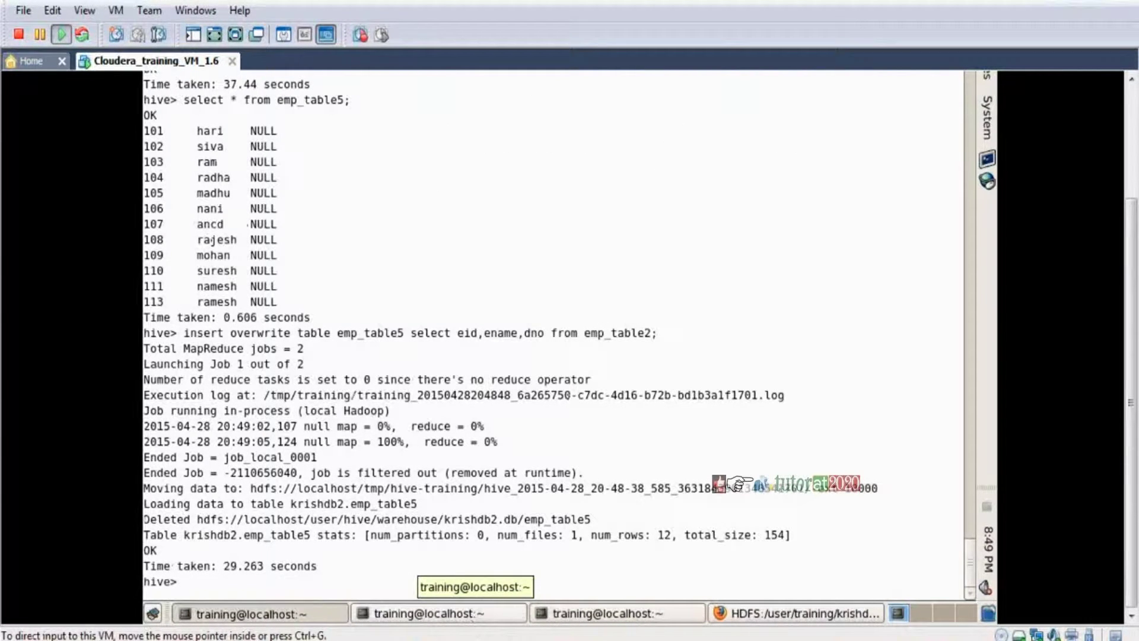
Step: Bring up the Paint diagram of HDFS data flow between Local File sys and Hive wareHouse
{"action": "mouse_move", "coordinate": [488, 638]}
{"action": "mouse_move", "coordinate": [534, 638]}
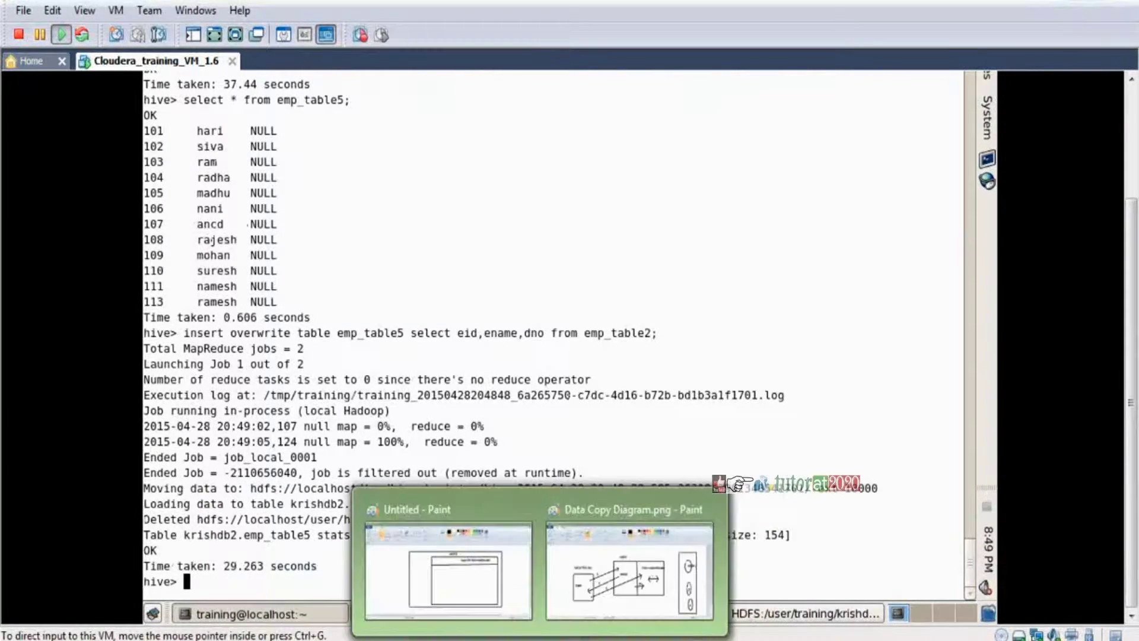
{"action": "left_click", "coordinate": [635, 570]}
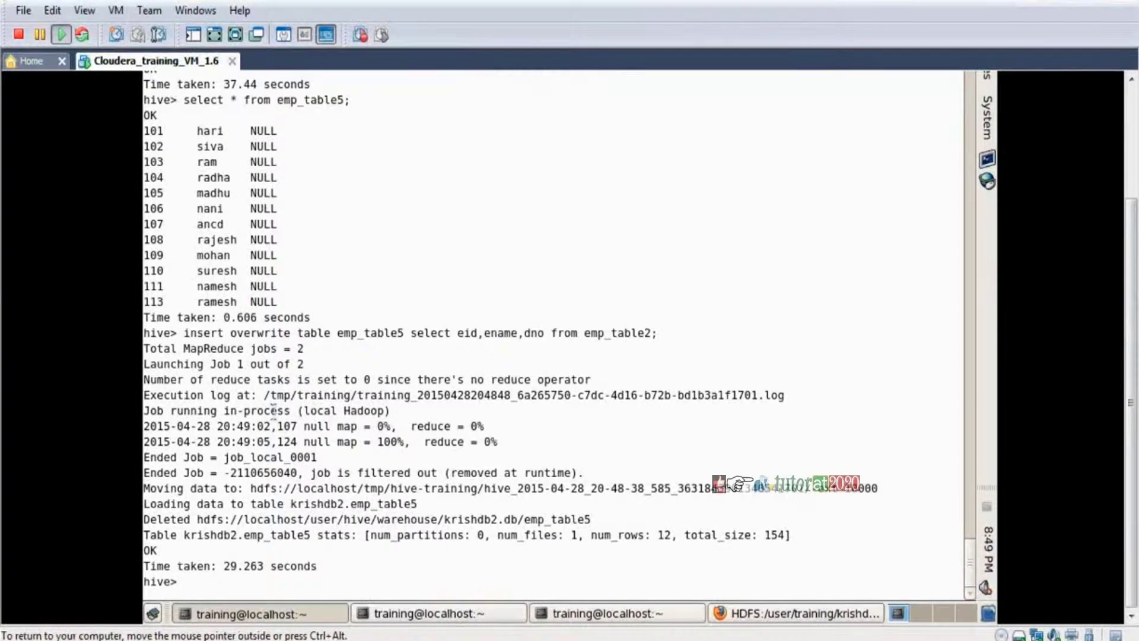
Step: Select the insert output from 'Job running in-process' down to 'Ended Job = job_local_0001'
{"action": "double_click", "coordinate": [153, 411]}
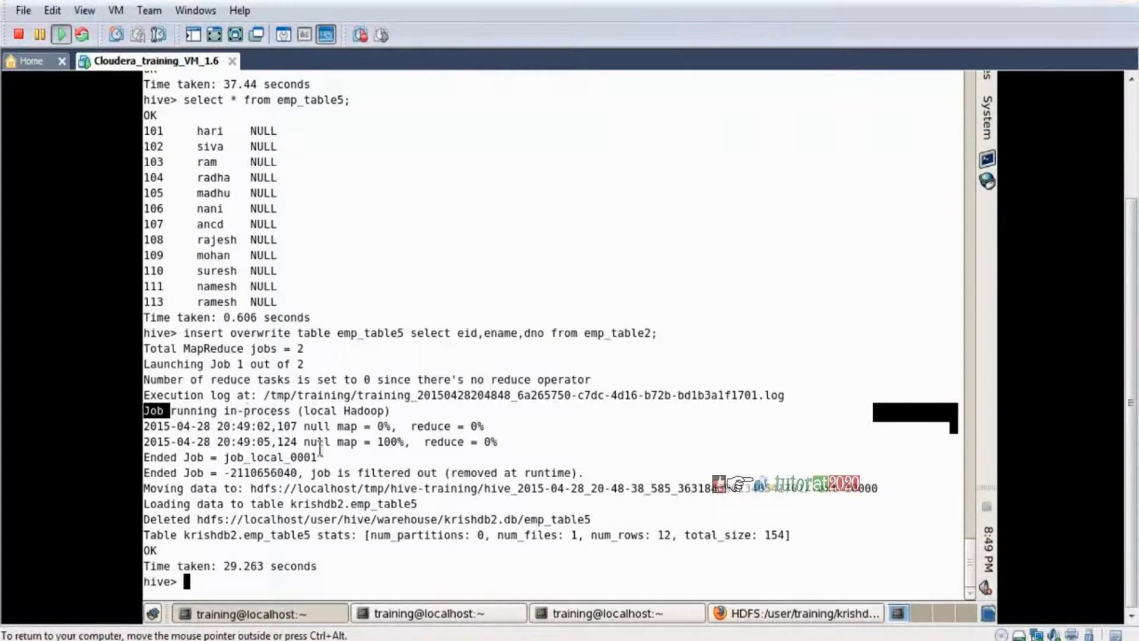
{"action": "left_click_drag", "start_coordinate": [320, 449], "coordinate": [512, 449]}
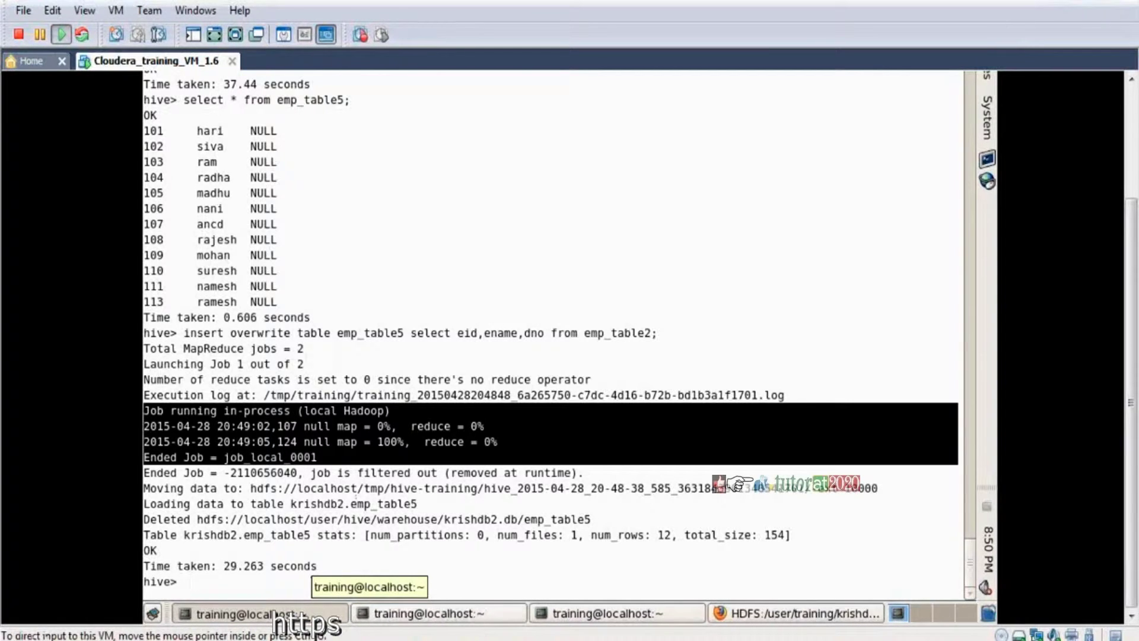
{"action": "mouse_move", "coordinate": [540, 638]}
{"action": "left_click", "coordinate": [638, 606]}
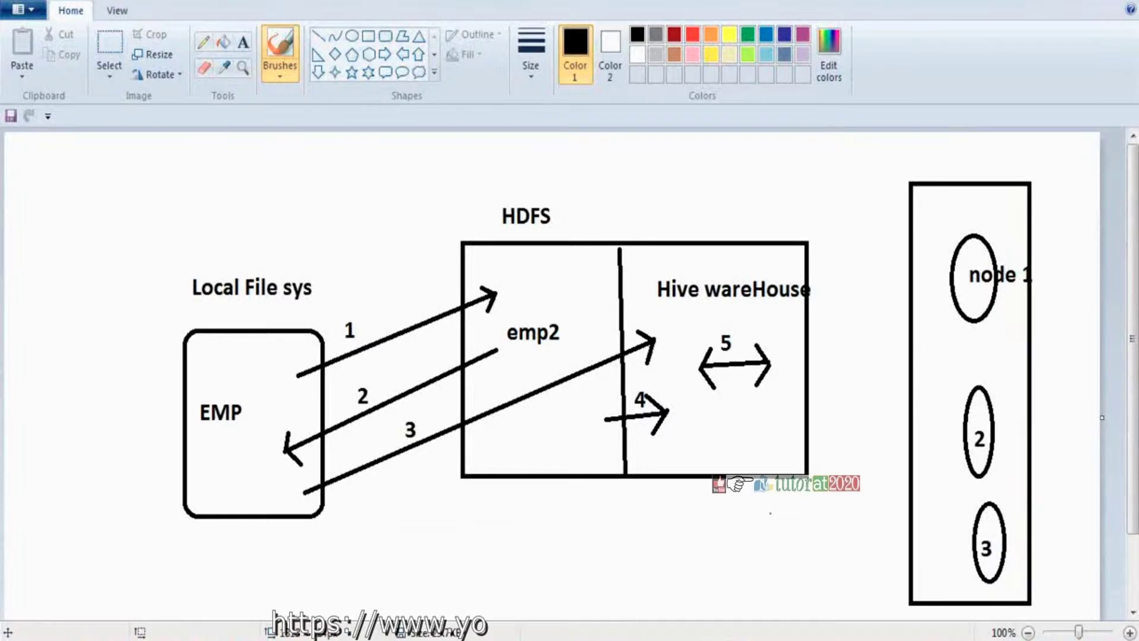
{"action": "key", "text": "alt+Tab"}
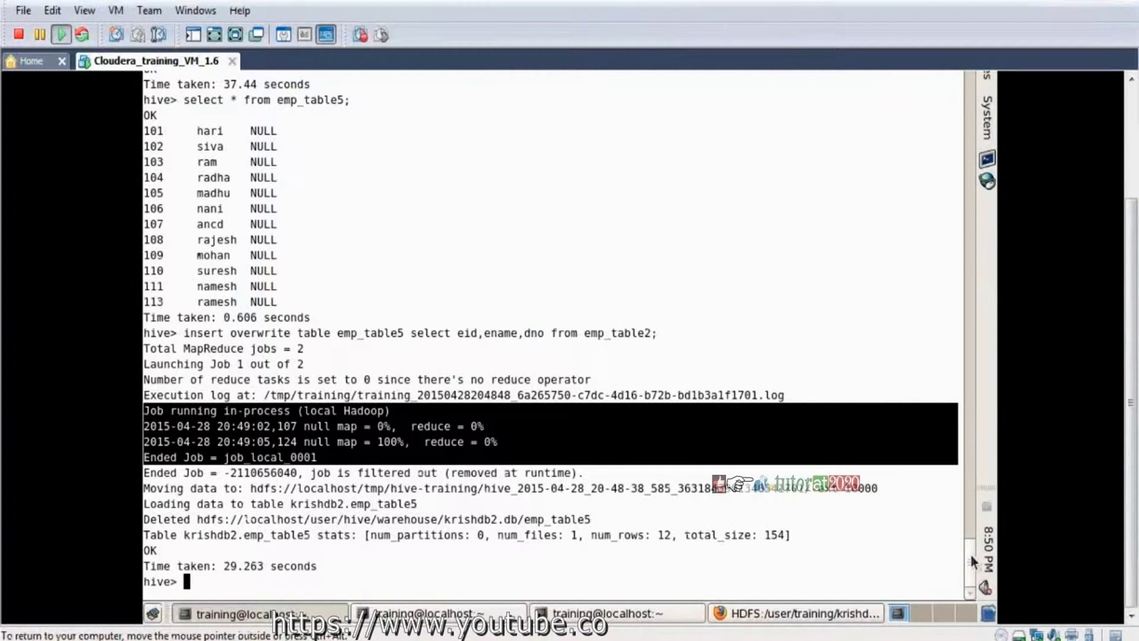
{"action": "scroll", "coordinate": [971, 542], "scroll_direction": "up", "scroll_amount": 1}
{"action": "left_click_drag", "start_coordinate": [971, 540], "coordinate": [968, 514]}
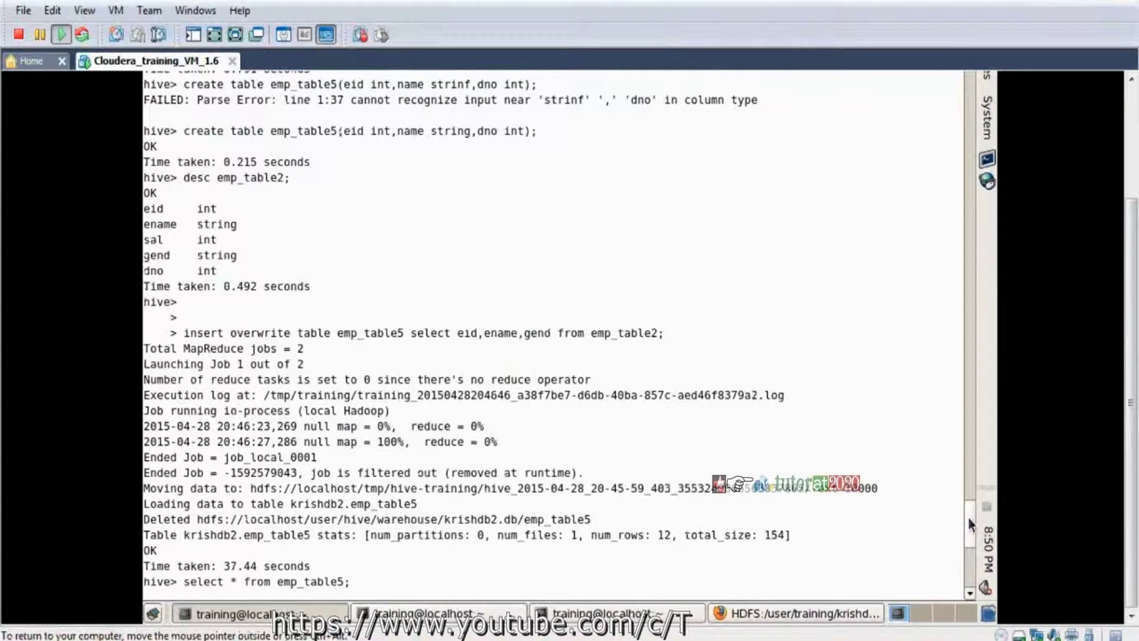